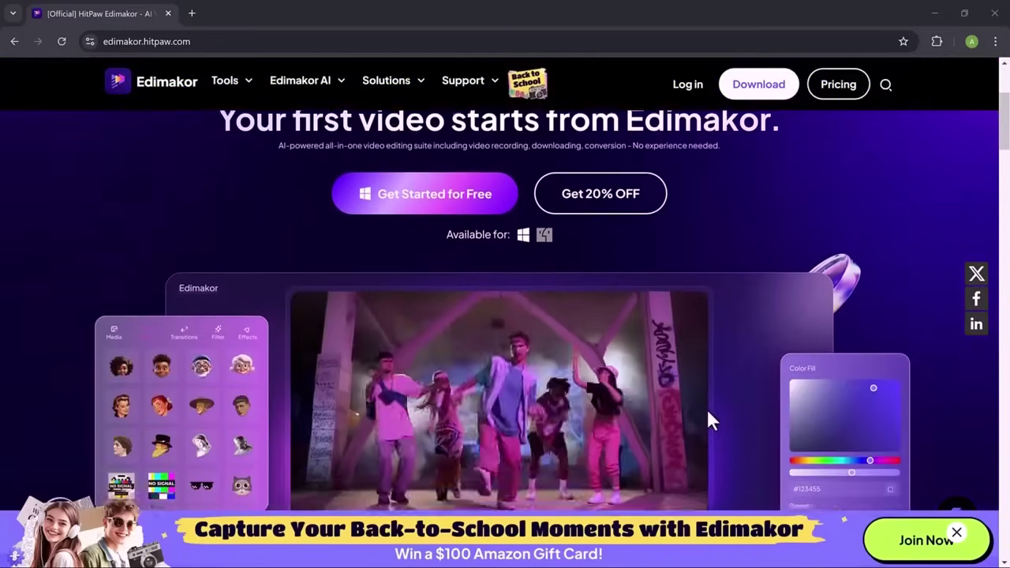
Scroll down through the cheerful music tracks listed in the sound library.
scroll(705, 407, down, 2)
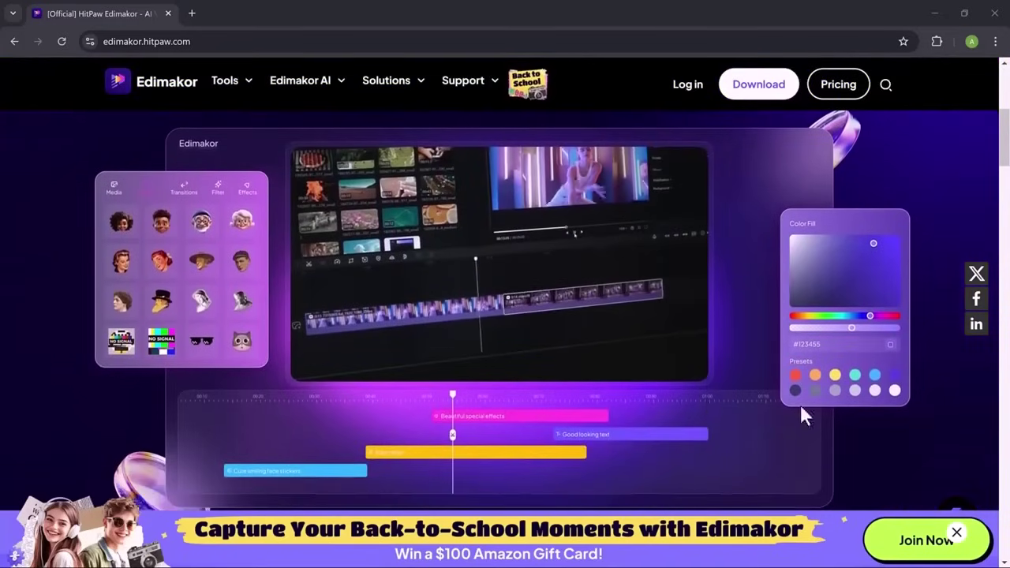
scroll(884, 413, down, 3)
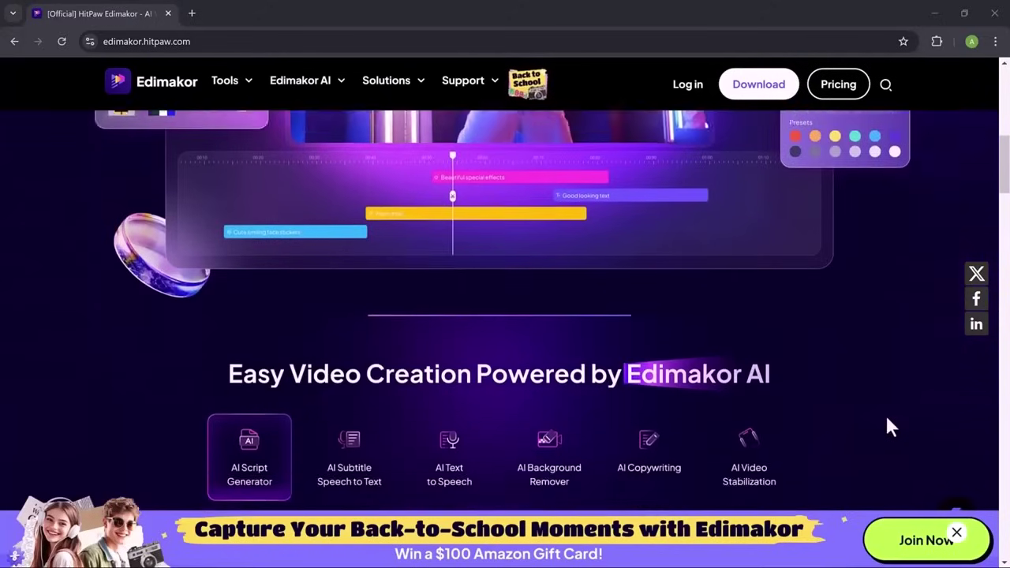
scroll(885, 418, down, 3)
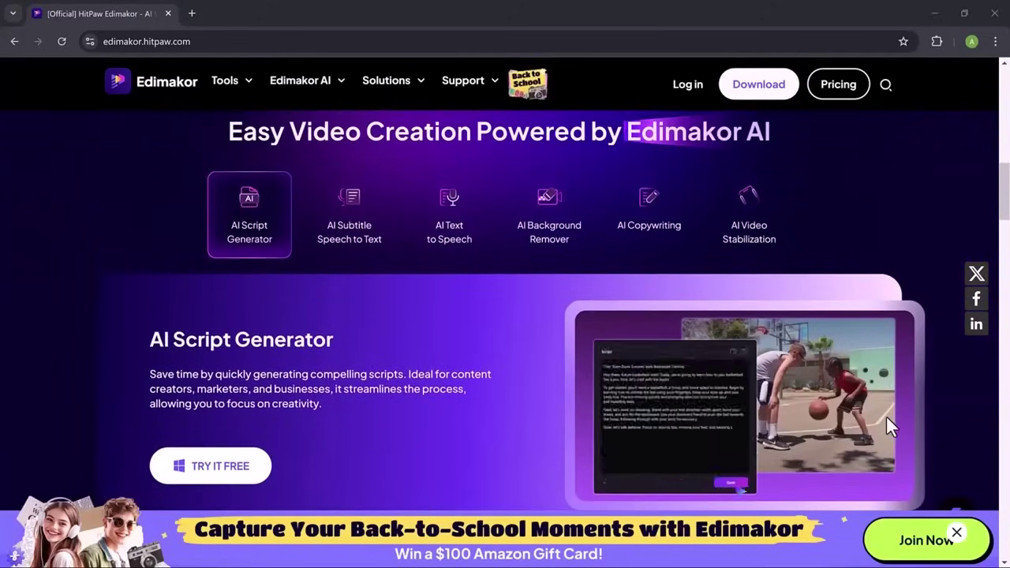
scroll(886, 417, down, 1)
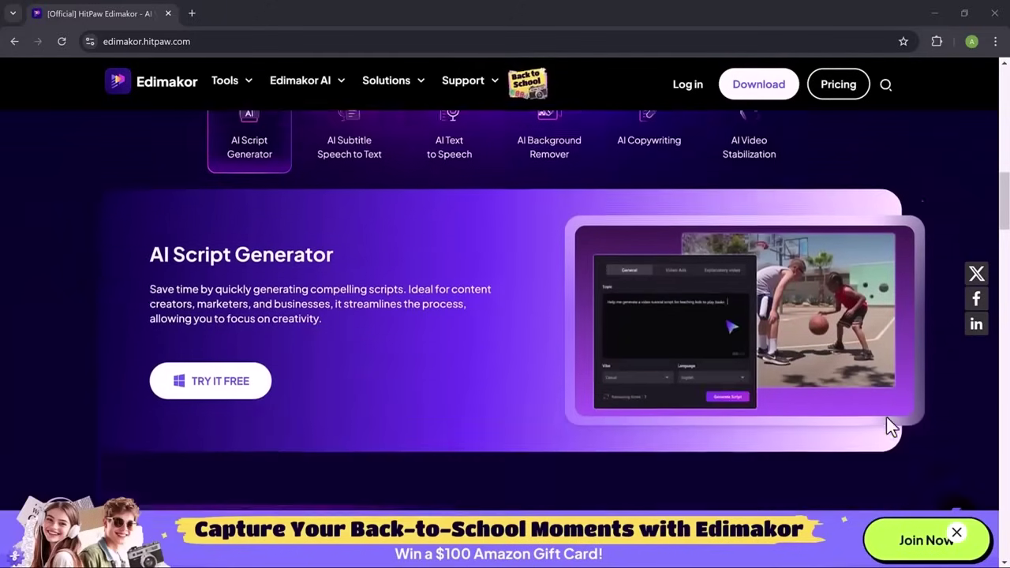
scroll(886, 416, down, 3)
scroll(884, 413, down, 2)
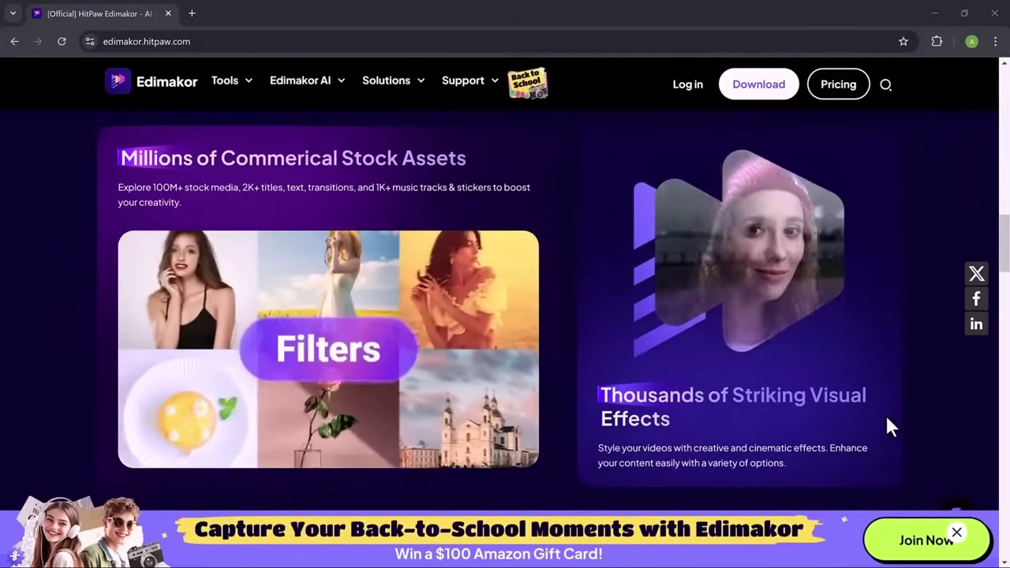
scroll(885, 416, down, 2)
scroll(886, 416, down, 2)
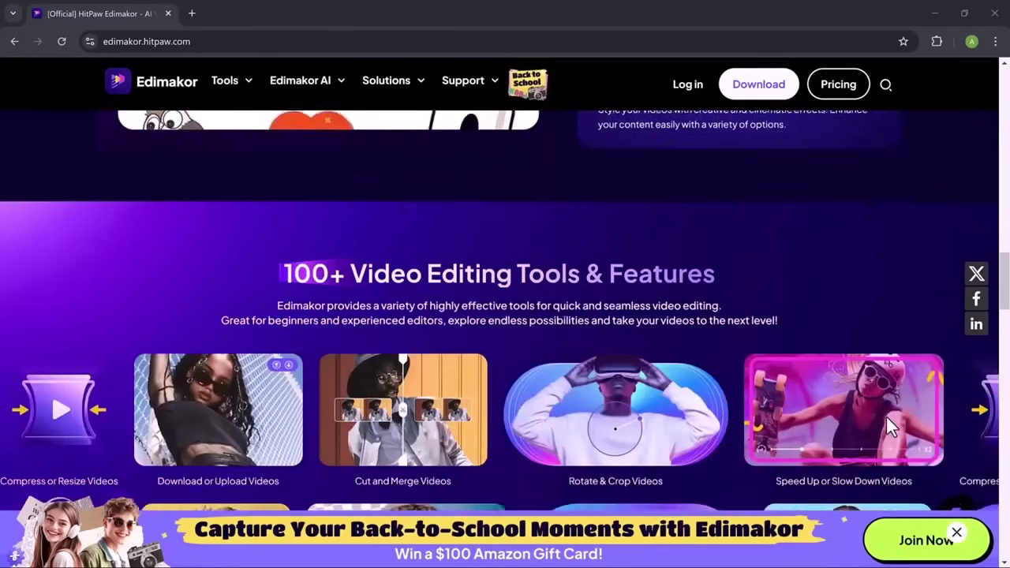
scroll(886, 417, down, 2)
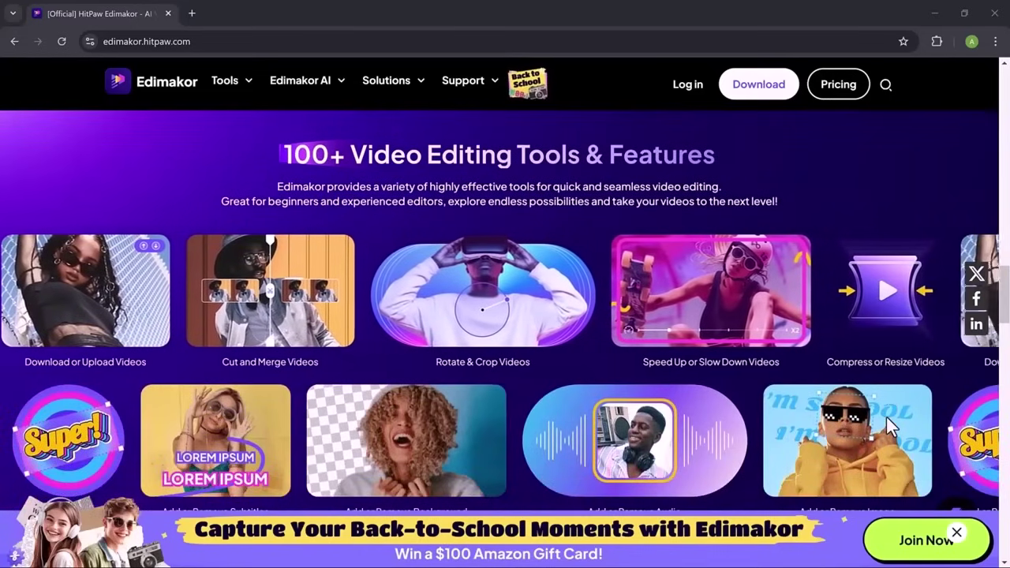
scroll(885, 416, down, 2)
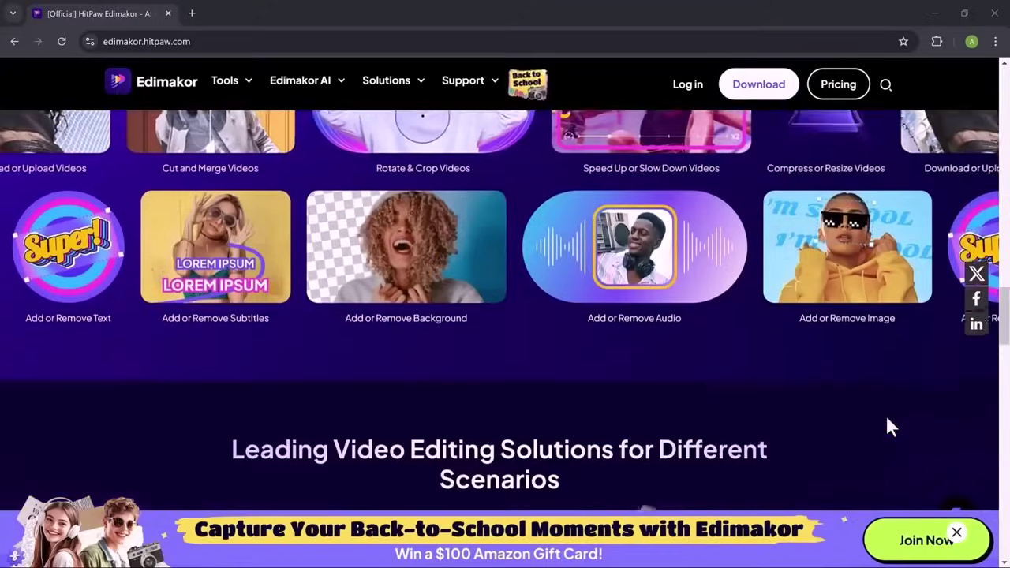
scroll(885, 412, down, 2)
scroll(885, 414, down, 2)
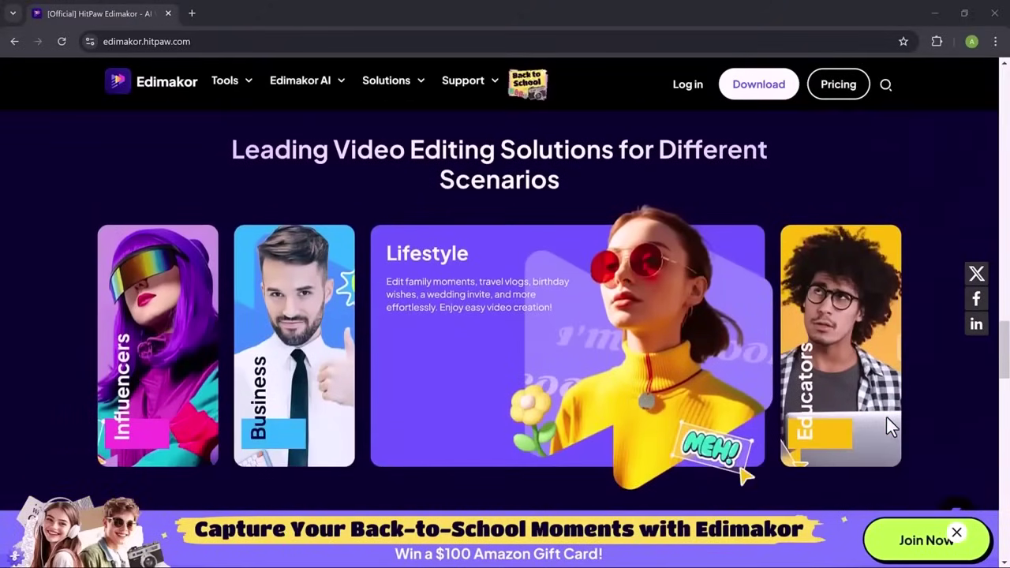
scroll(886, 416, down, 2)
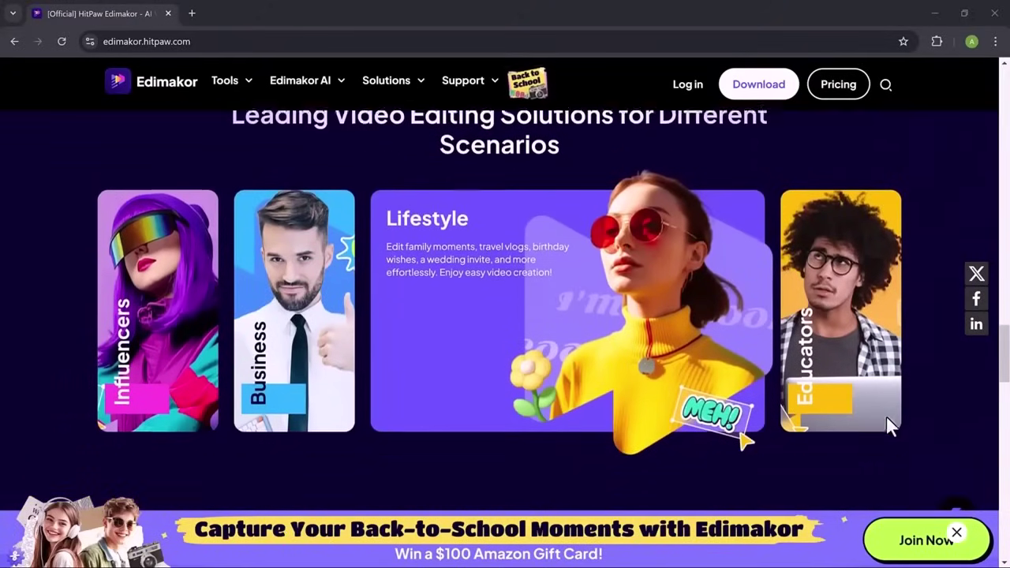
scroll(884, 412, down, 3)
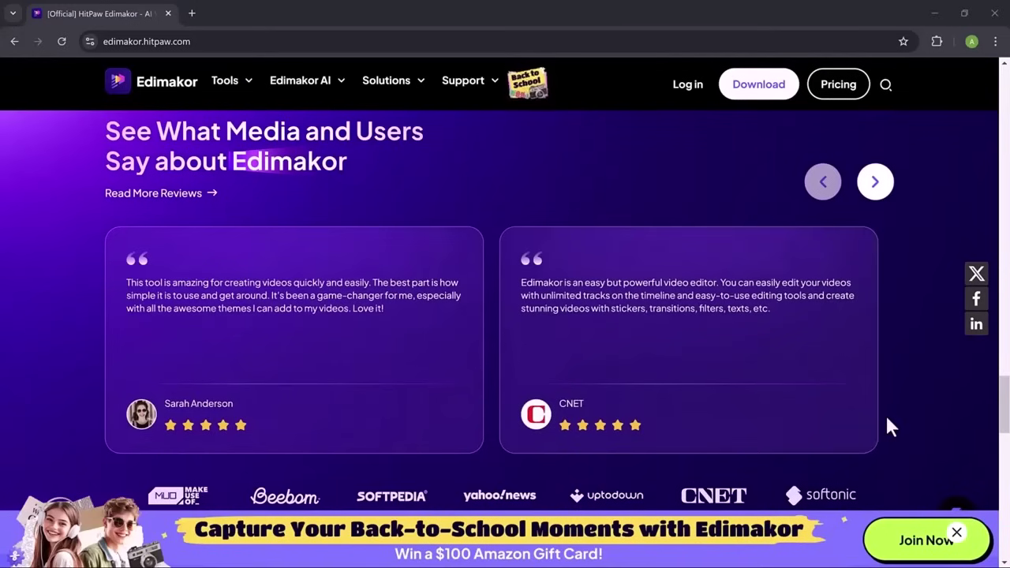
scroll(886, 419, down, 3)
scroll(887, 419, down, 2)
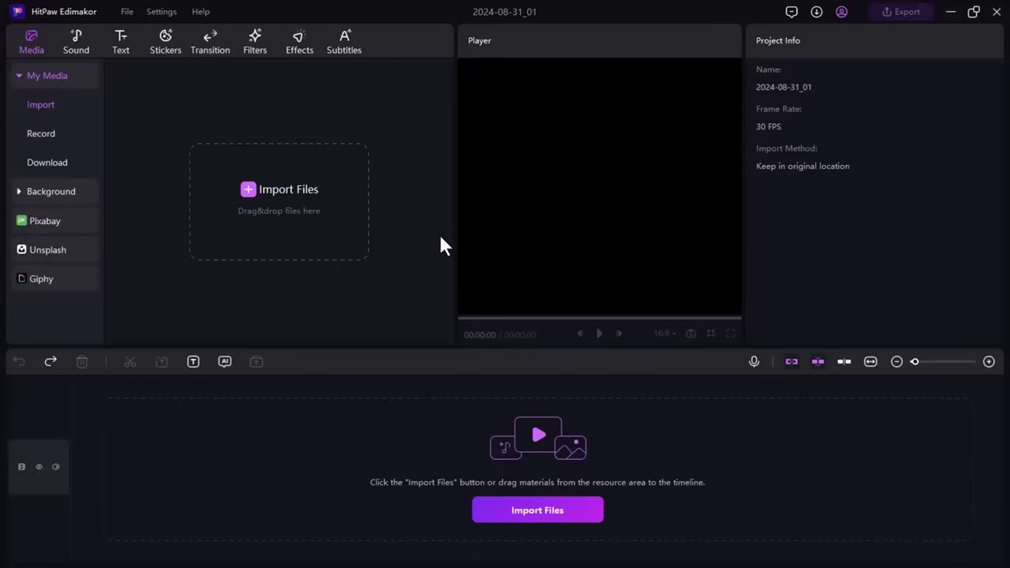
Browse the Sound, Text, Stickers, Transition, Filters and Effects libraries, ending on Subtitles options.
click(76, 43)
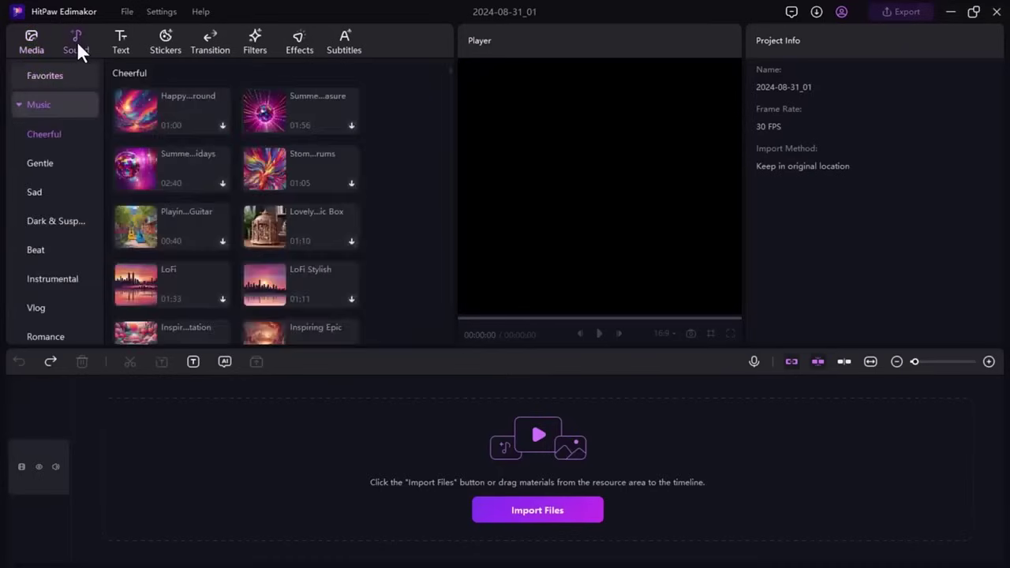
click(120, 47)
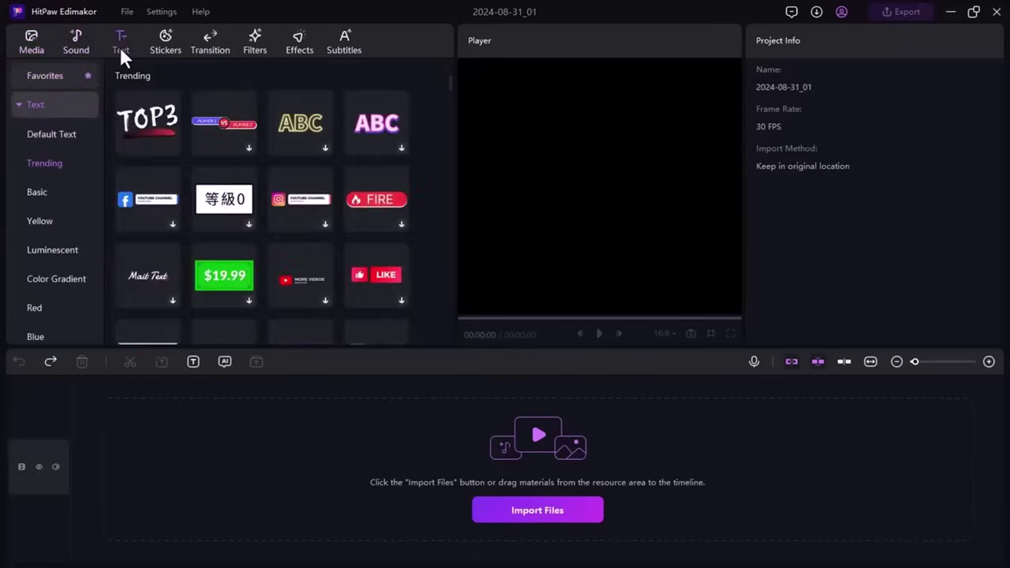
click(164, 55)
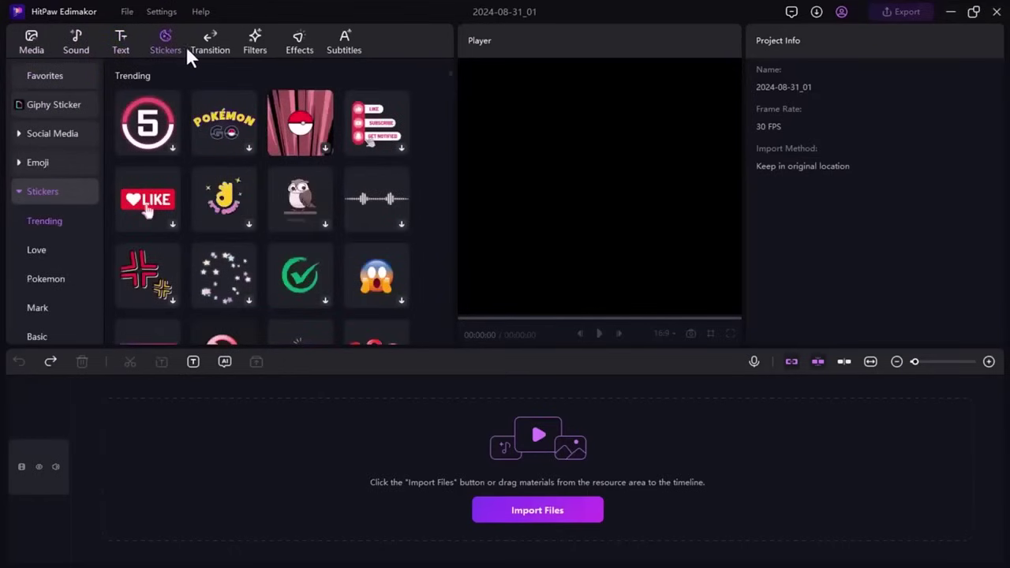
click(207, 56)
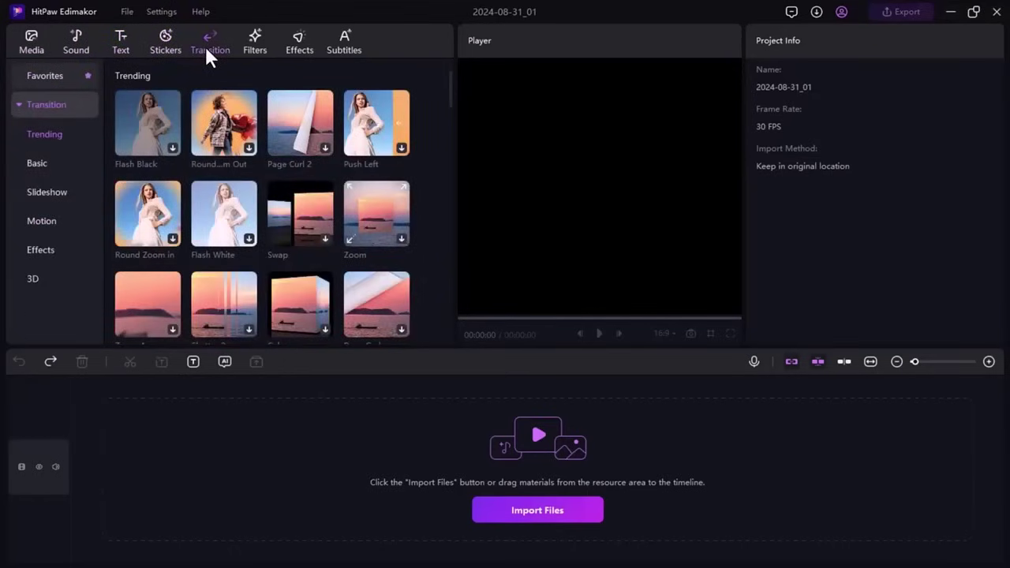
click(246, 46)
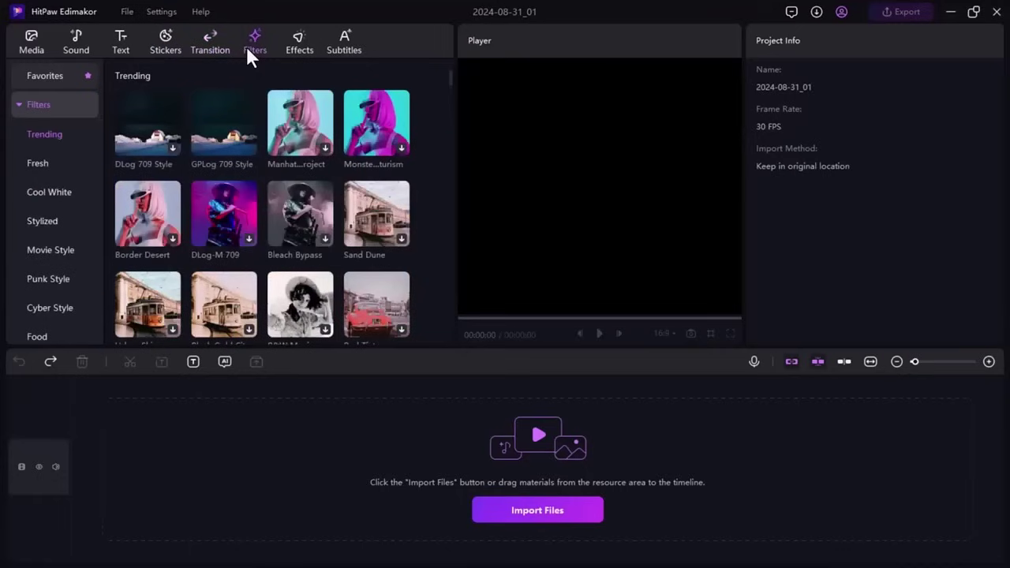
click(300, 48)
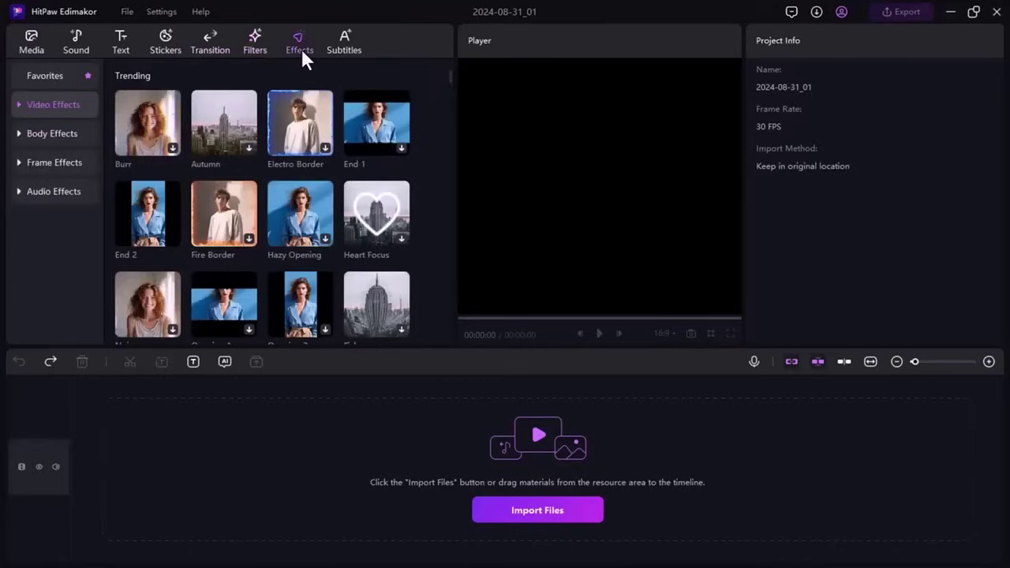
click(342, 56)
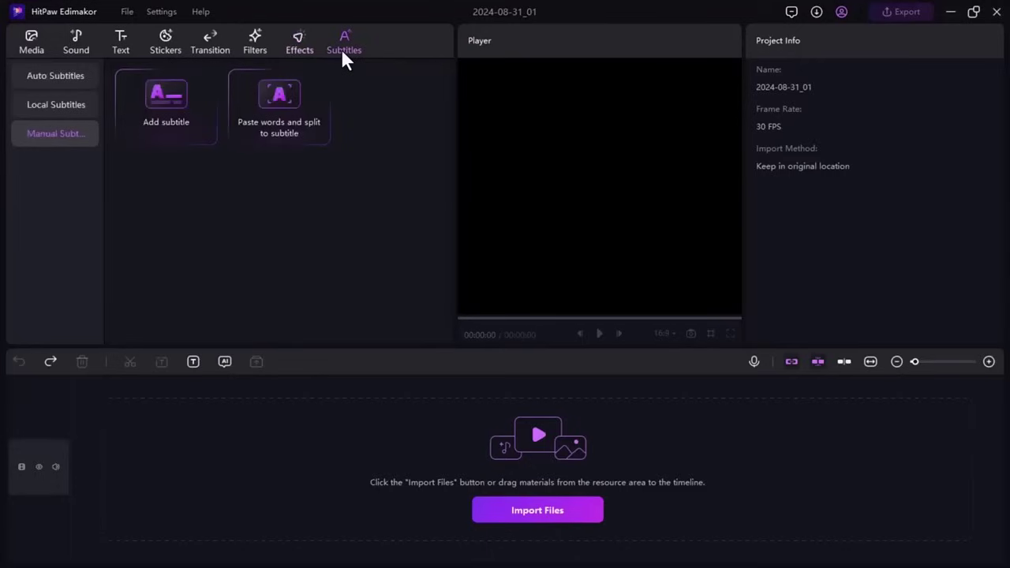
Add a Default Text manual subtitle and show the Media Background clip library.
click(173, 117)
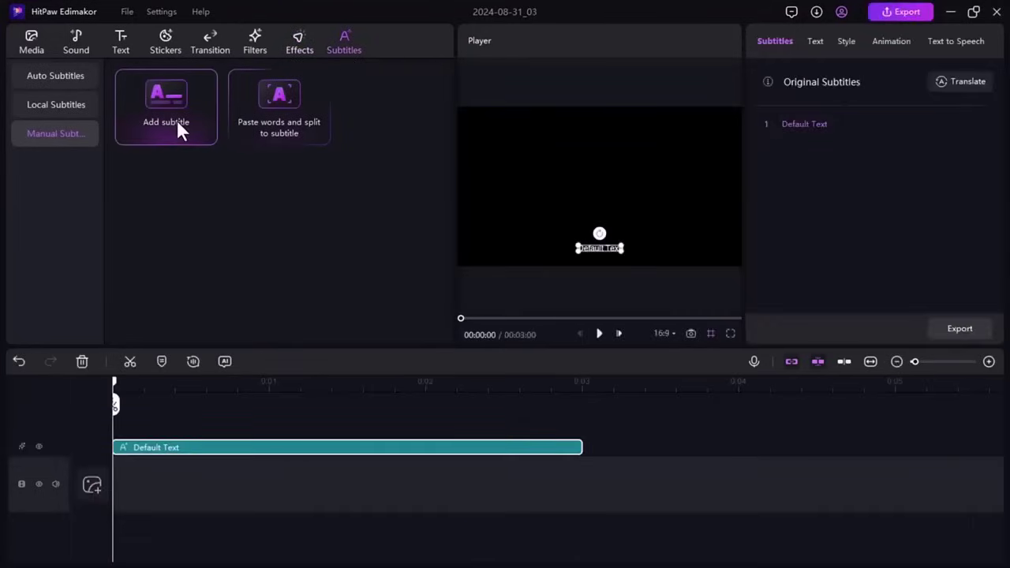
click(34, 45)
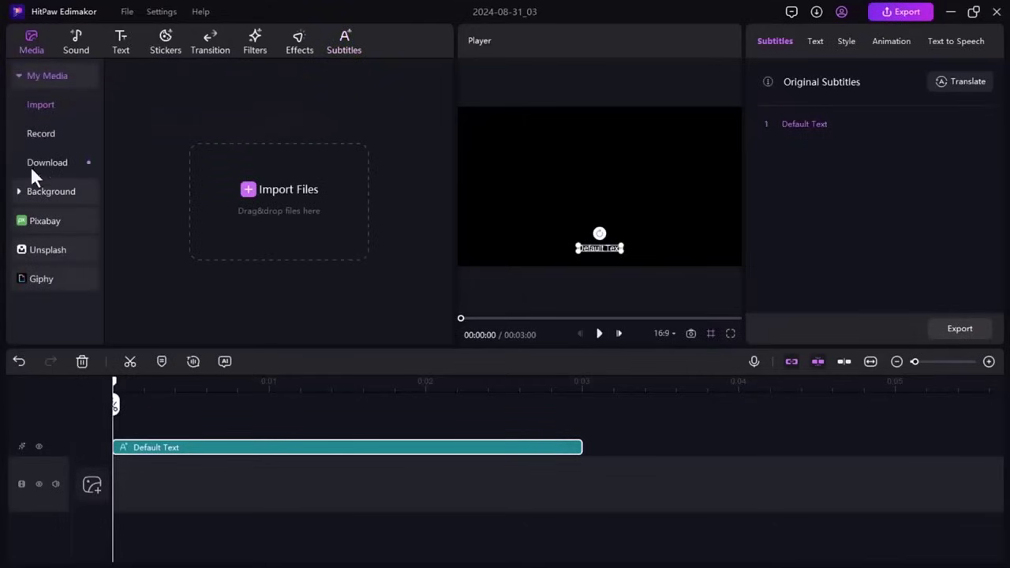
click(21, 198)
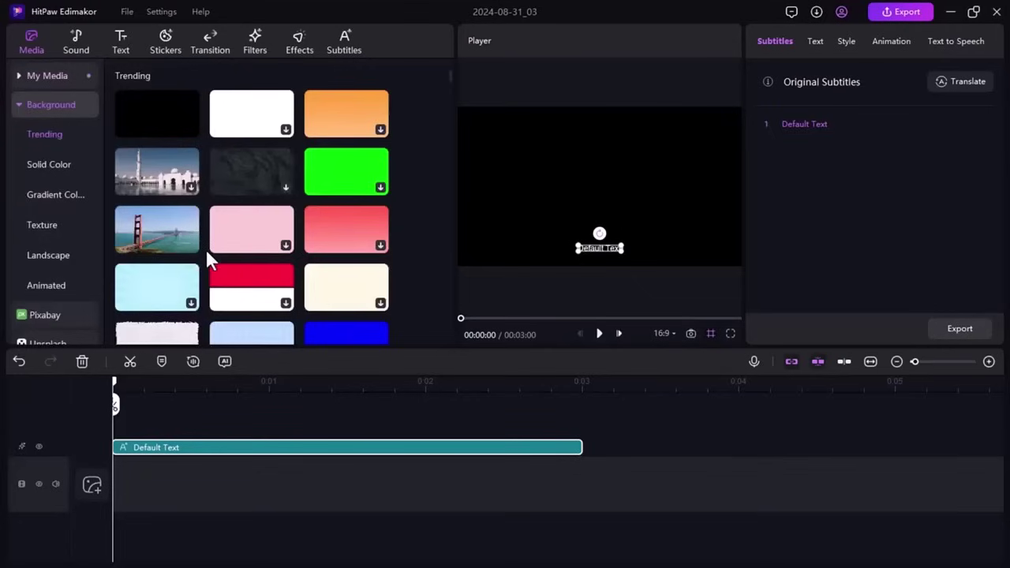
Add the Golden Gate Landscape 5 clip and move the Default Text to the upper middle.
click(146, 229)
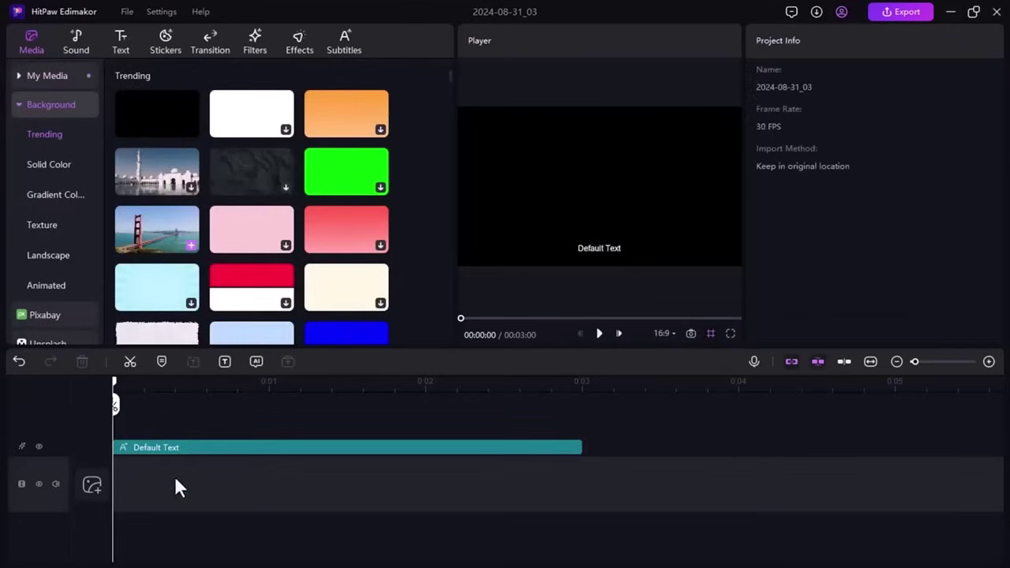
drag(175, 478, 175, 478)
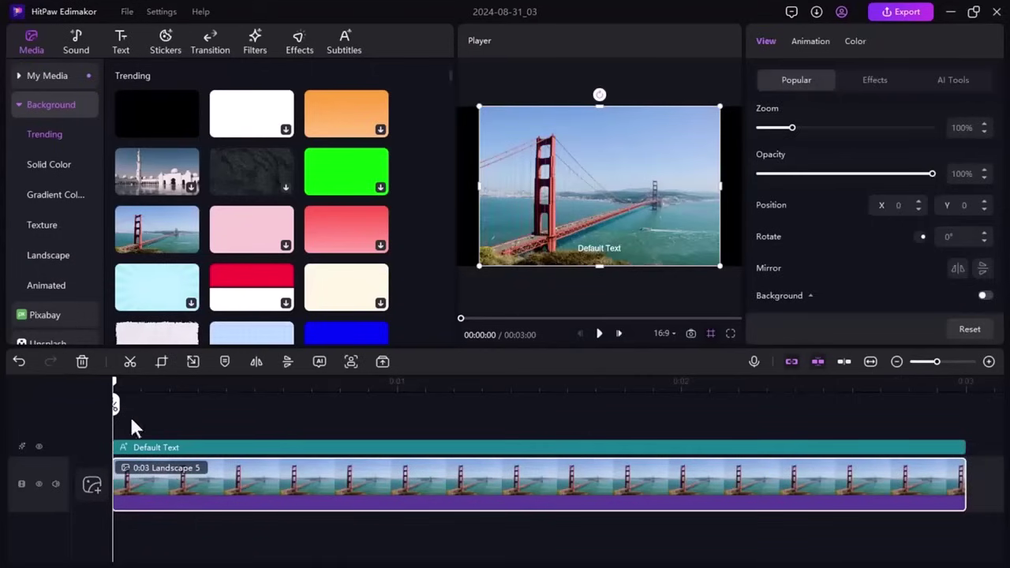
click(601, 247)
mouse_move(603, 247)
mouse_down()
mouse_move(590, 180)
mouse_move(615, 180)
mouse_move(646, 151)
mouse_up()
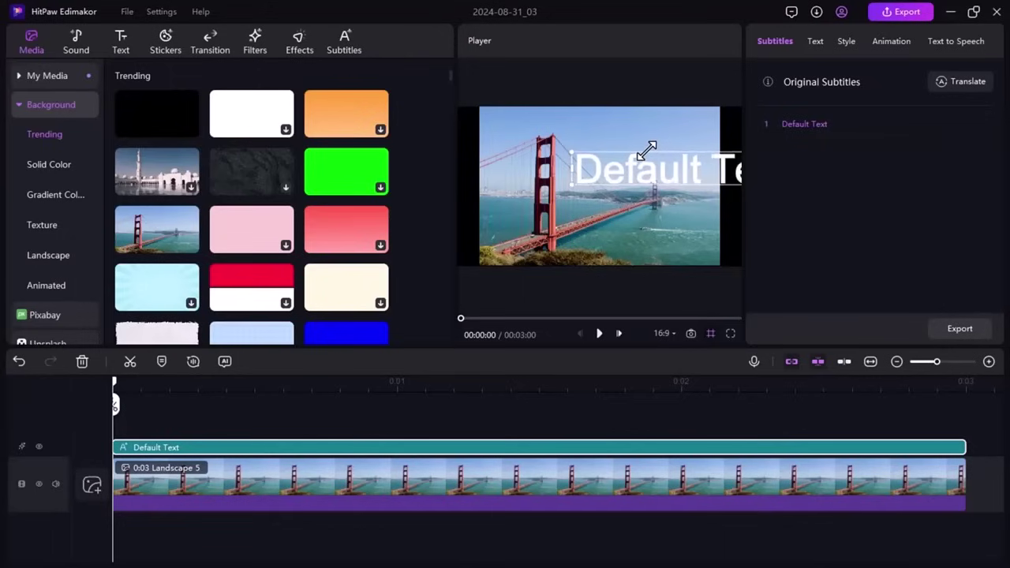
mouse_move(654, 169)
mouse_down()
mouse_move(556, 169)
mouse_move(570, 171)
mouse_up()
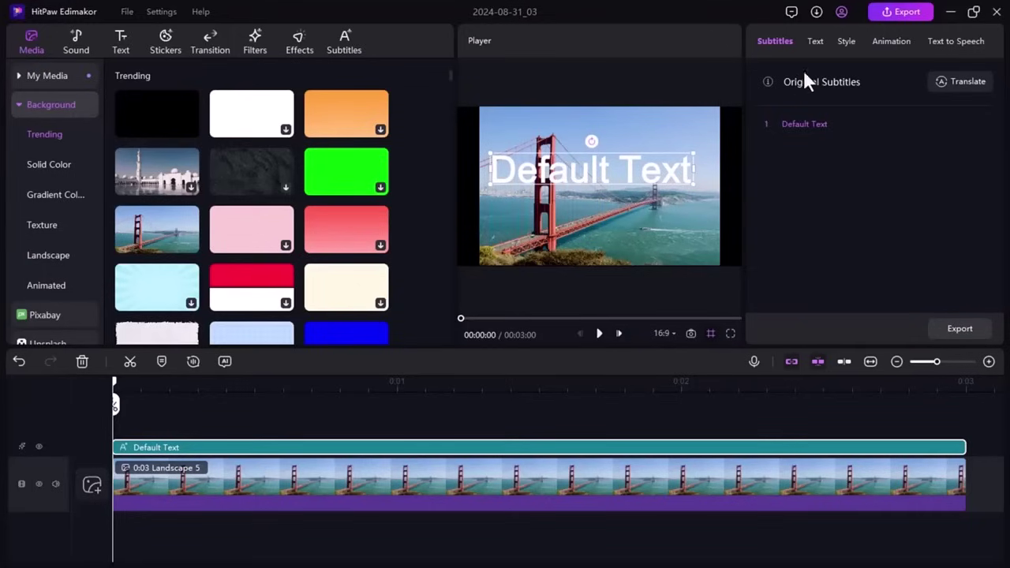
Generate a General-style AI Copywriting script from the prompt 'softGPT youtube channel'.
click(814, 42)
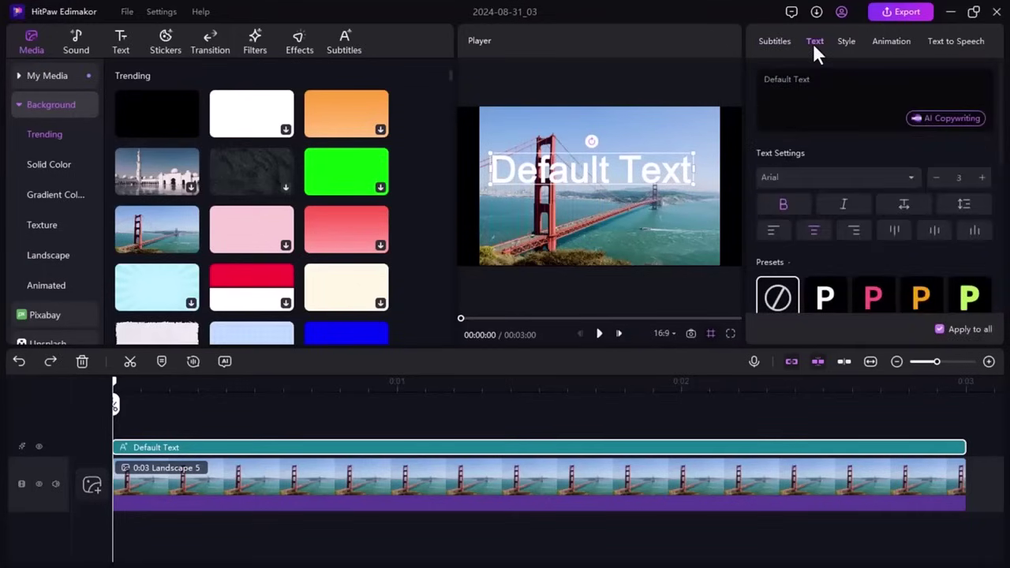
click(937, 119)
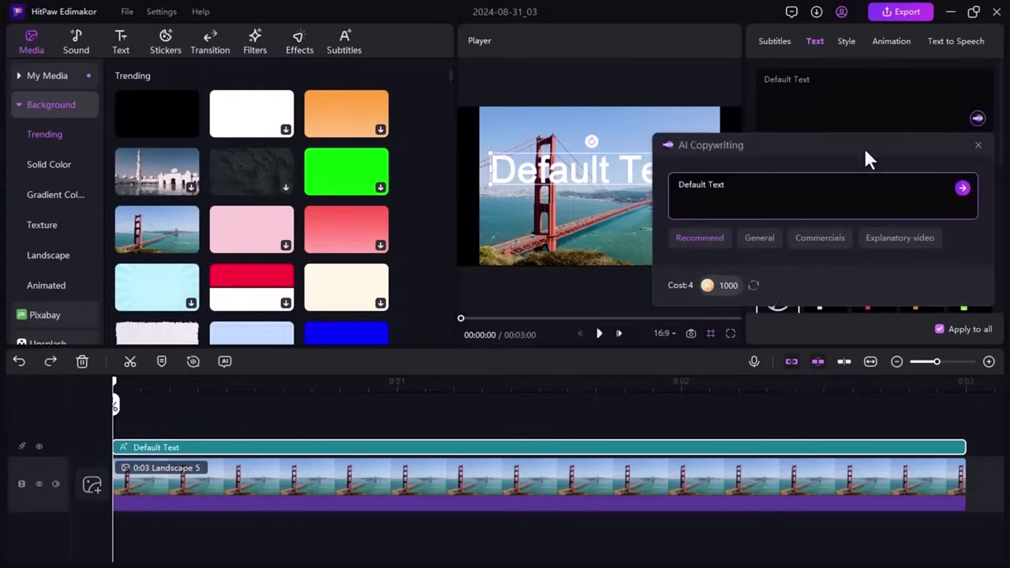
click(767, 237)
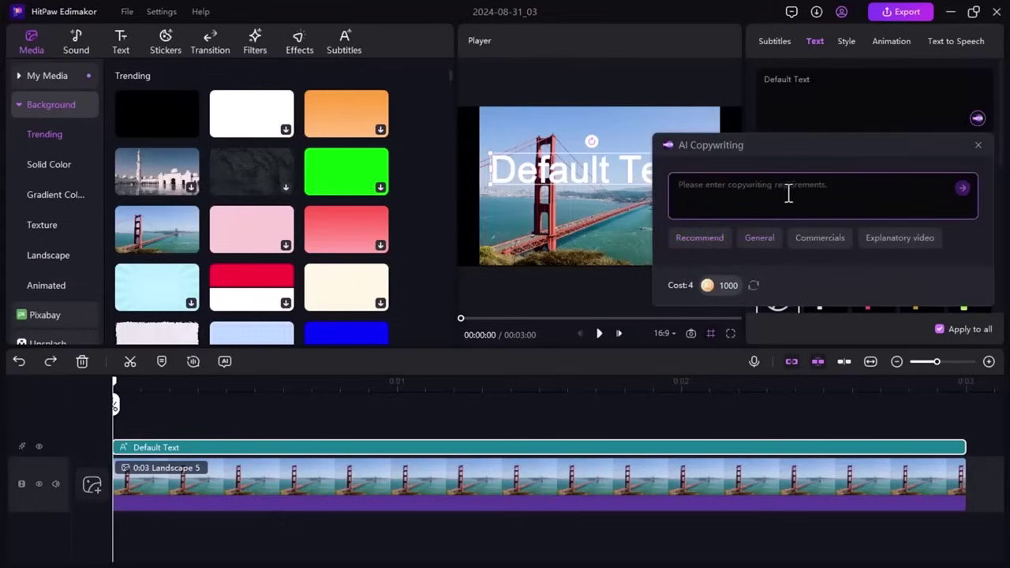
text(softGPT youtube cha)
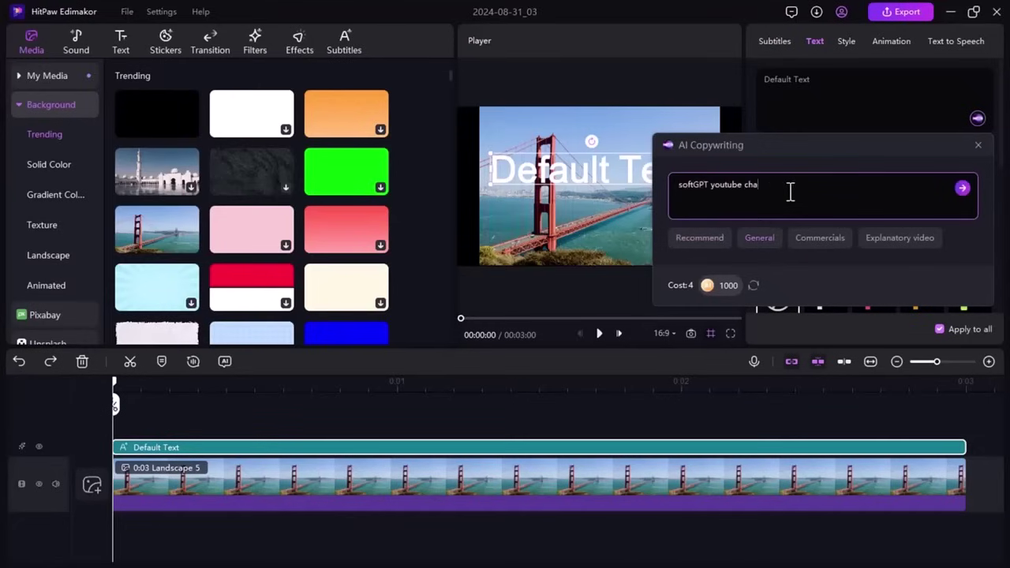
text(nnel)
click(961, 187)
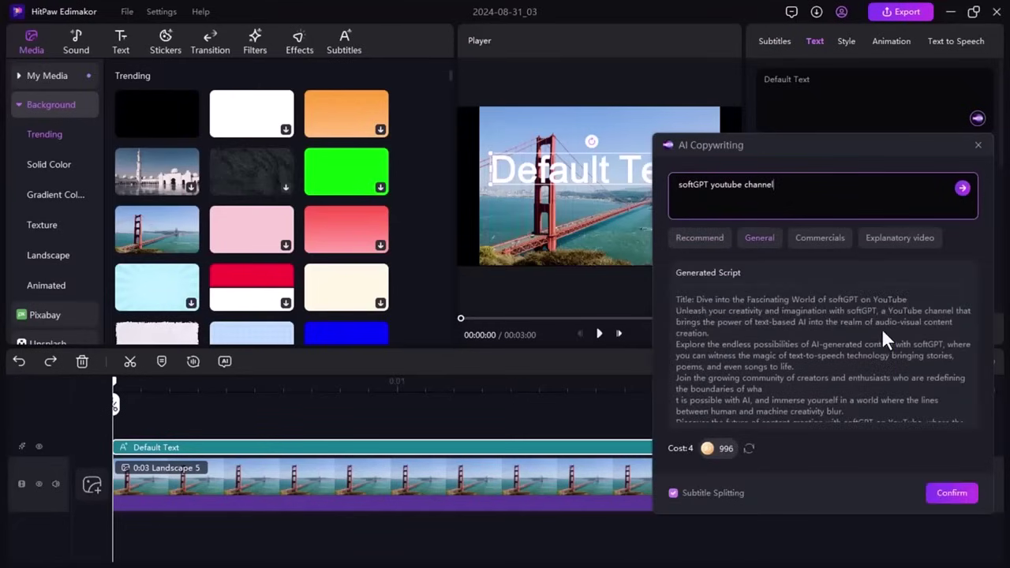
Turn the generated script into subtitles at the top of the video, keeping Arial font.
click(947, 495)
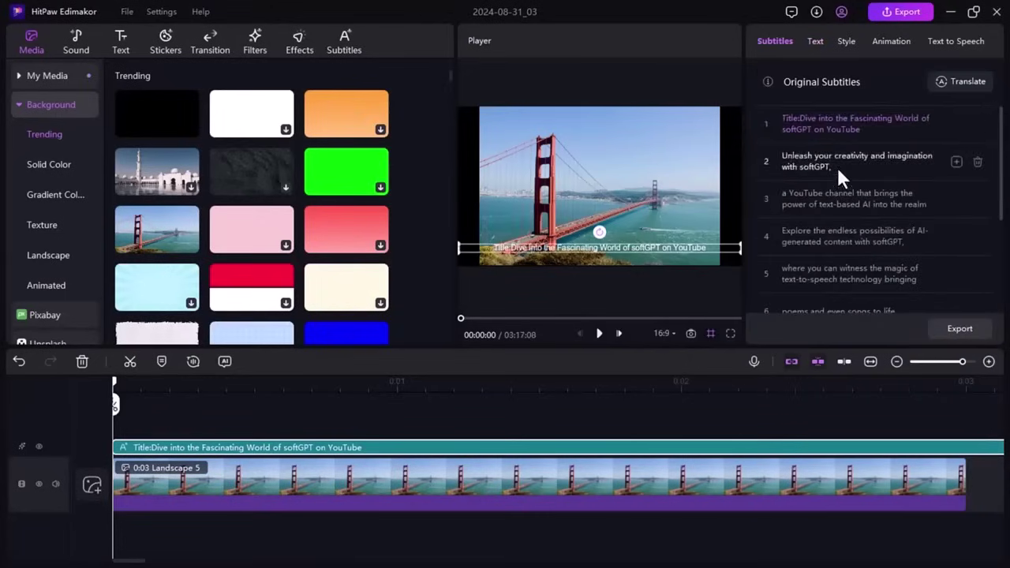
mouse_move(707, 241)
mouse_down()
mouse_move(638, 126)
mouse_move(660, 119)
mouse_up()
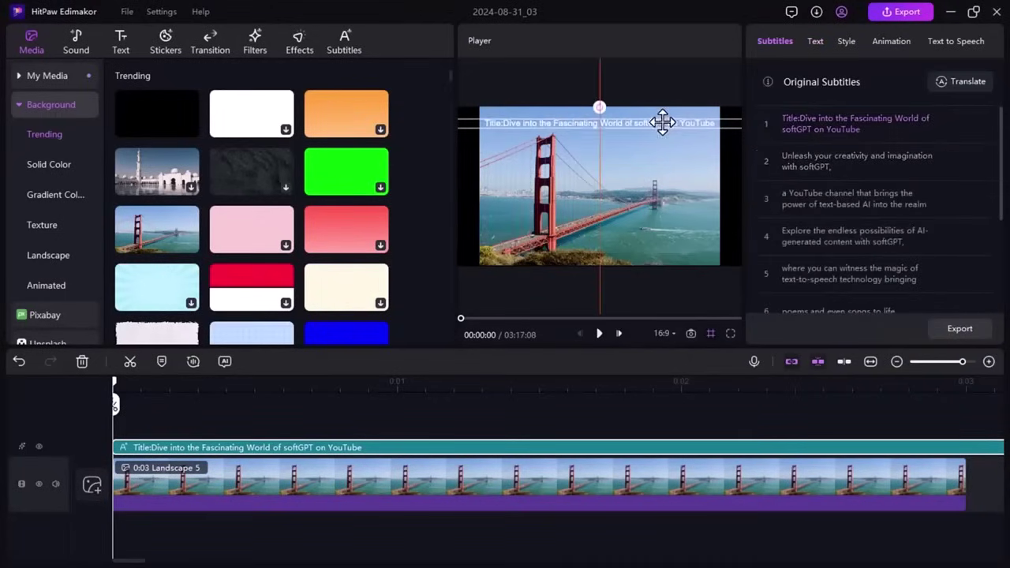
click(815, 41)
click(837, 177)
click(956, 265)
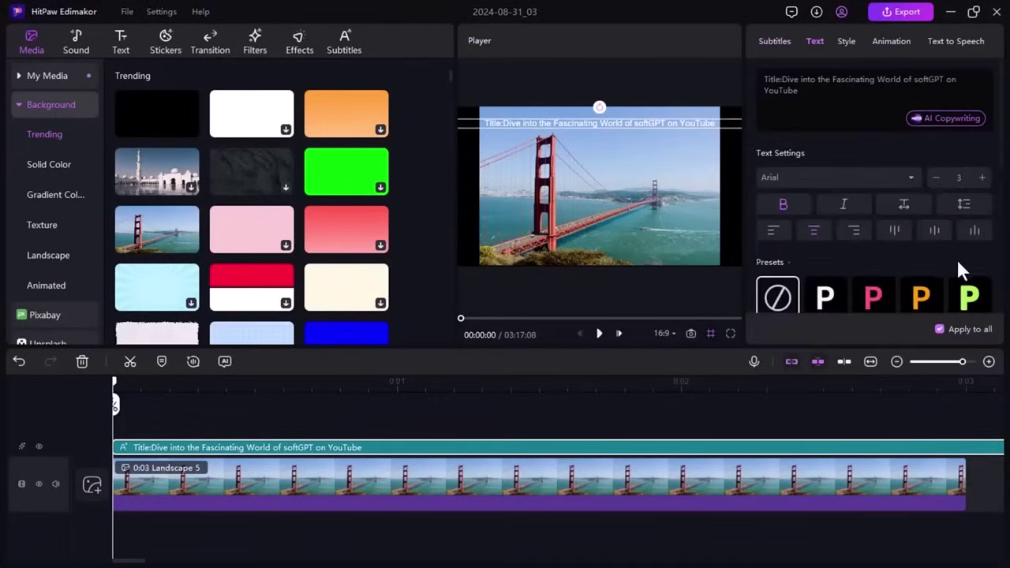
scroll(907, 197, down, 3)
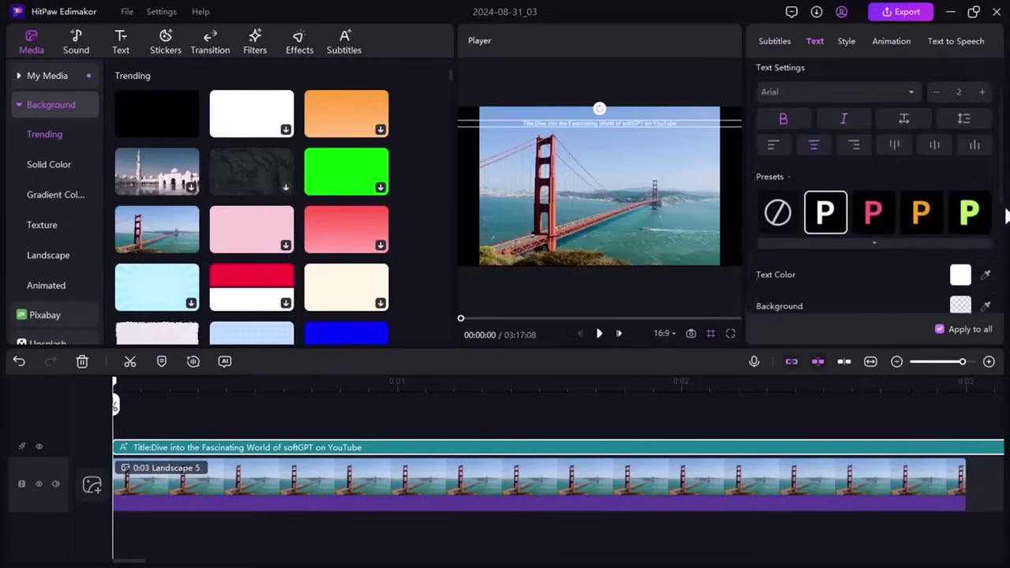
Make the subtitle text black on a light grey background.
click(960, 191)
click(960, 222)
click(874, 365)
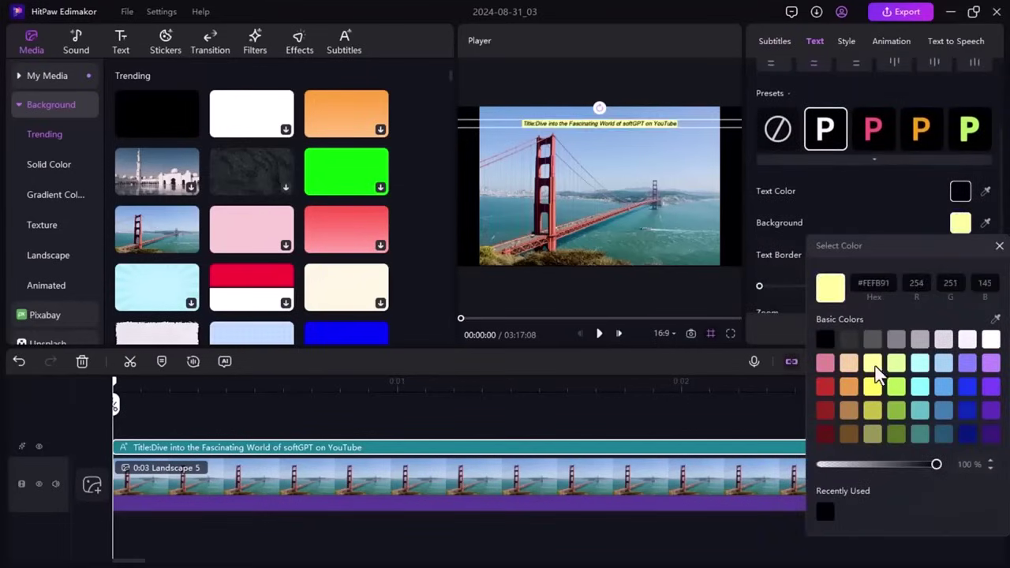
click(824, 355)
click(942, 308)
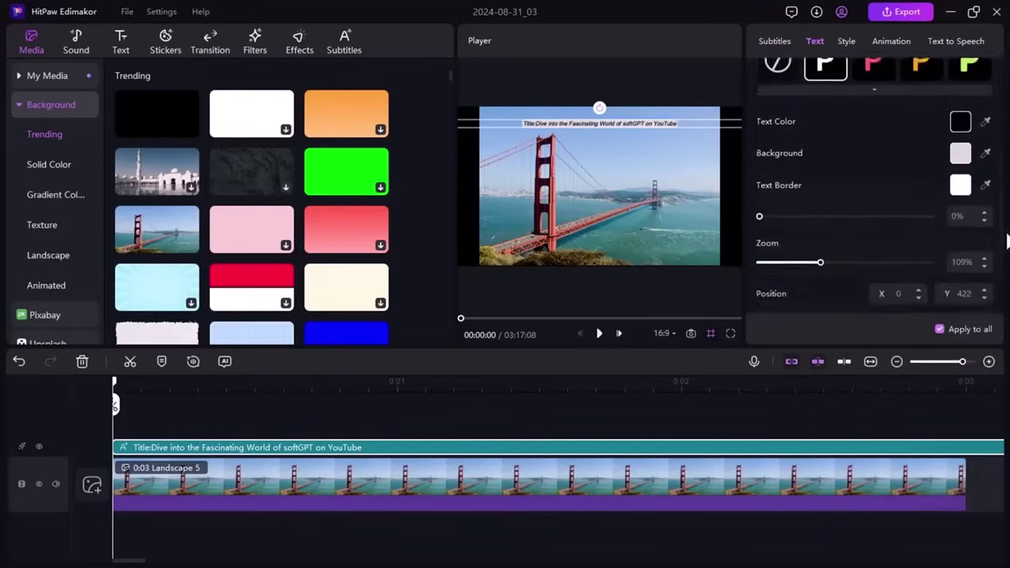
mouse_move(1004, 213)
mouse_down()
mouse_move(1006, 254)
mouse_move(1008, 126)
mouse_up()
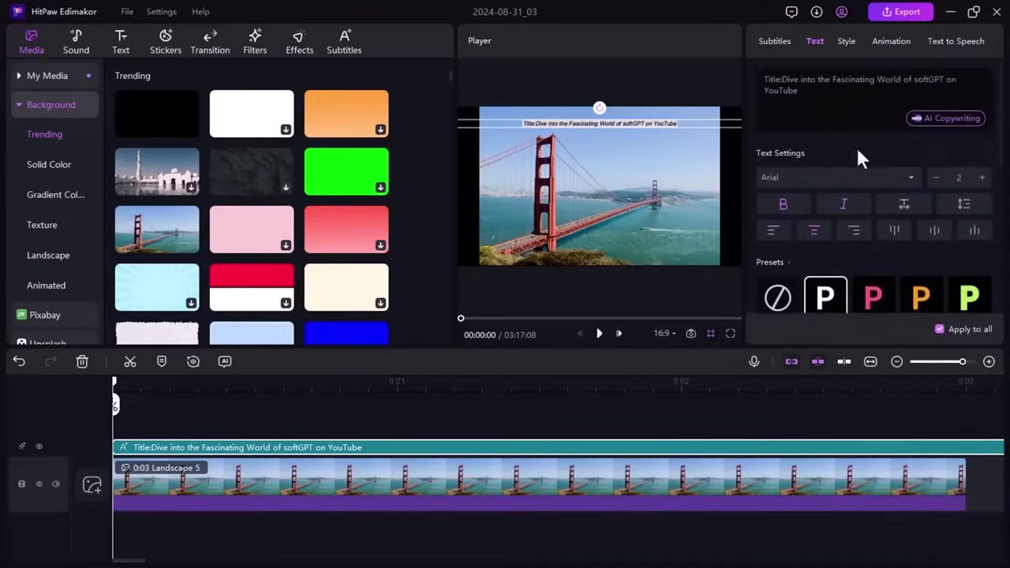
click(847, 44)
Apply the second preset style and the Upward entrance animation to the subtitles.
click(841, 93)
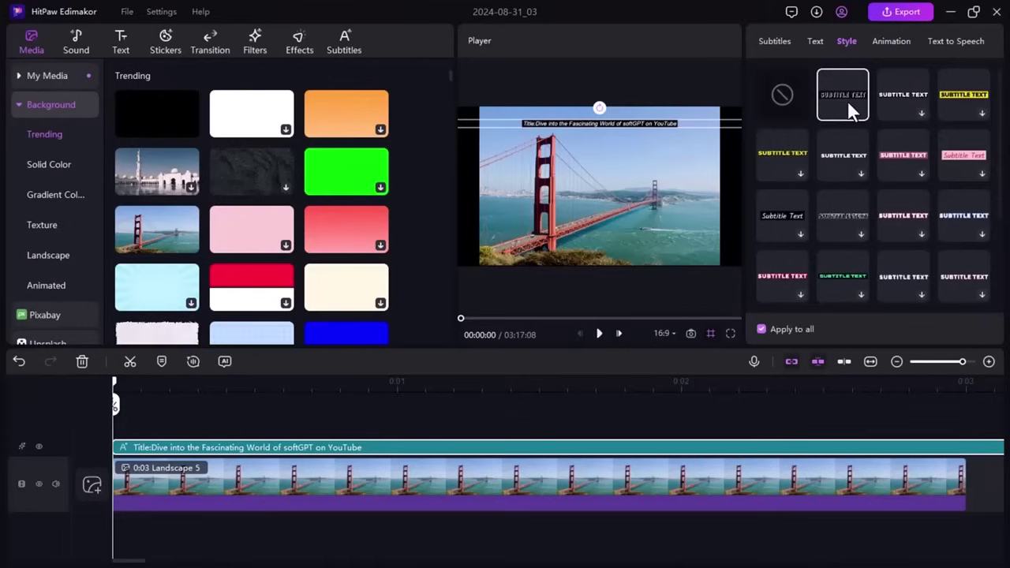
click(891, 48)
click(801, 230)
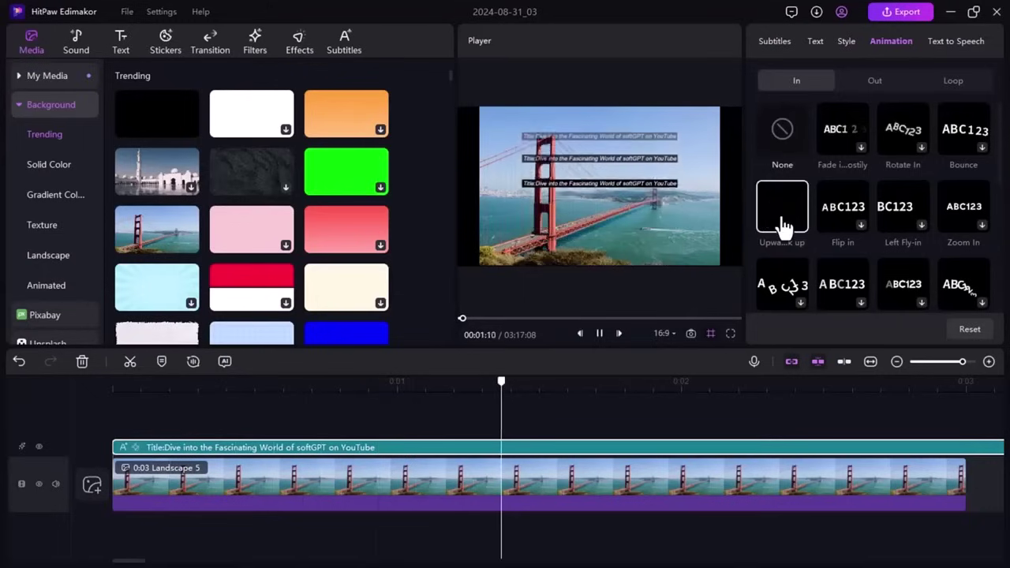
Browse the text-to-speech speaker languages, leaving English (USA) selected.
click(961, 40)
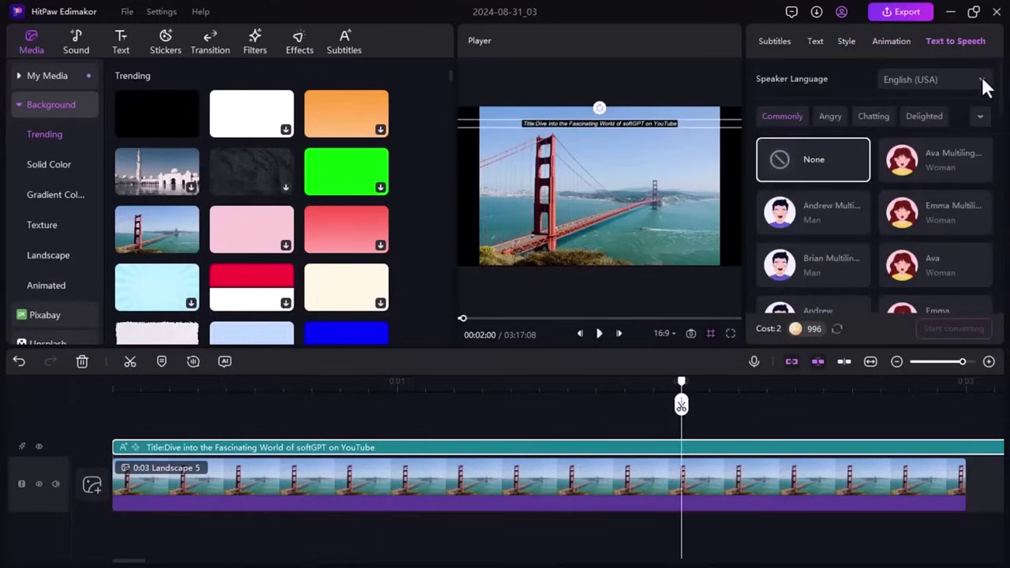
click(982, 84)
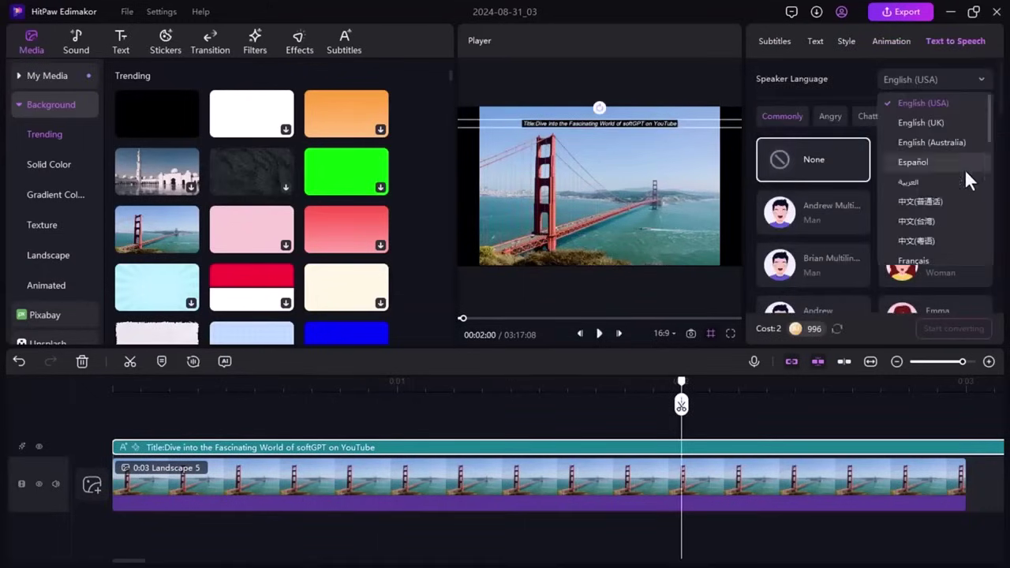
scroll(964, 169, down, 1)
scroll(964, 169, down, 4)
scroll(964, 169, down, 1)
scroll(964, 169, down, 3)
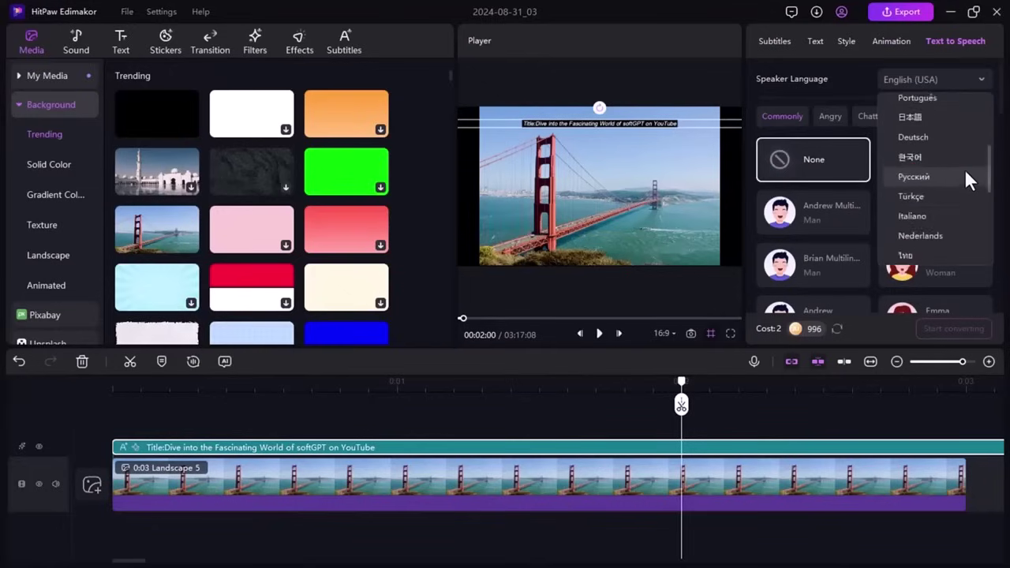
scroll(963, 169, down, 4)
scroll(964, 169, down, 3)
scroll(964, 169, down, 3)
scroll(963, 169, down, 3)
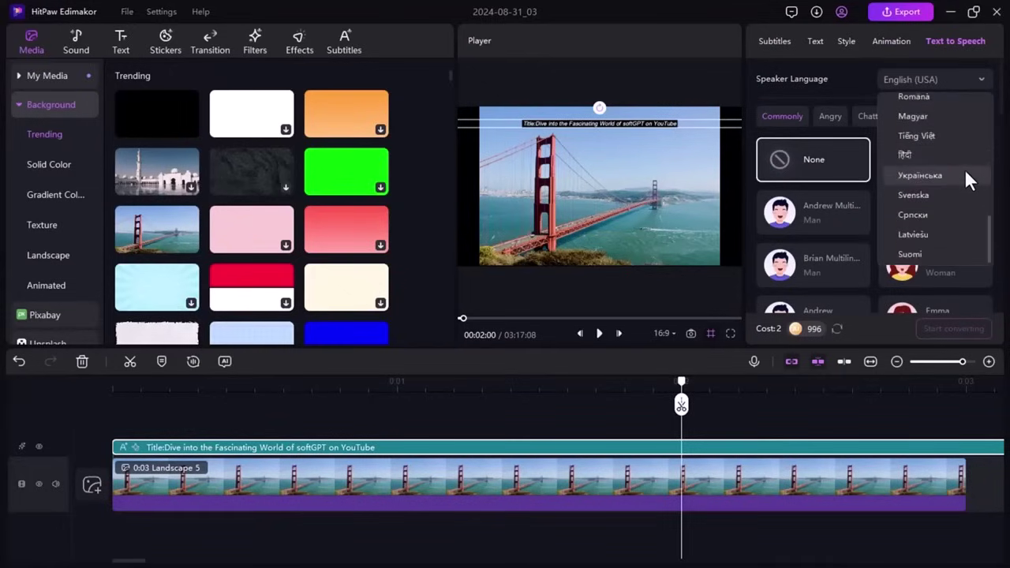
scroll(964, 169, up, 2)
scroll(964, 169, up, 4)
scroll(964, 169, up, 2)
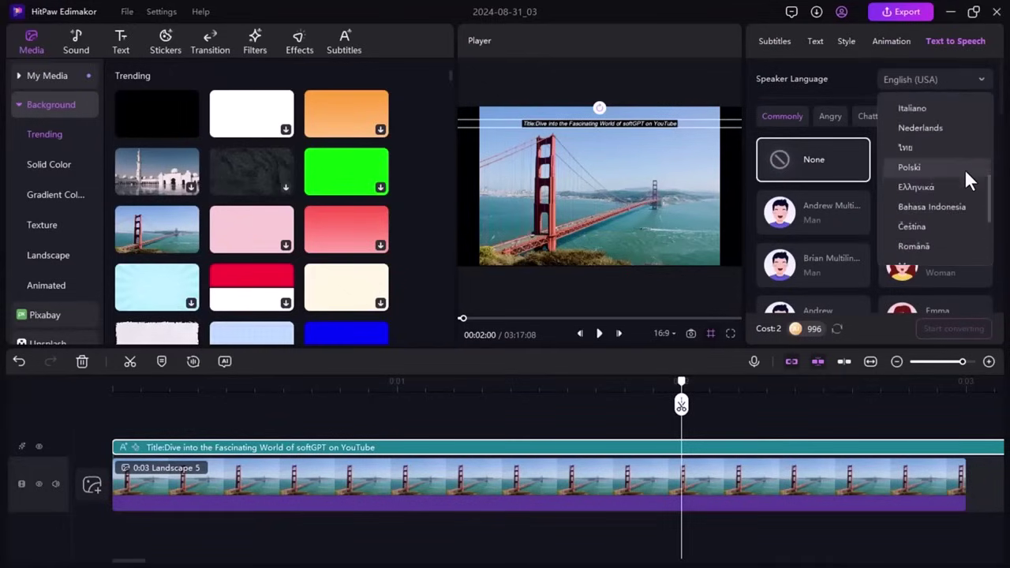
scroll(963, 168, up, 4)
scroll(964, 169, up, 2)
scroll(964, 169, up, 7)
scroll(964, 169, up, 2)
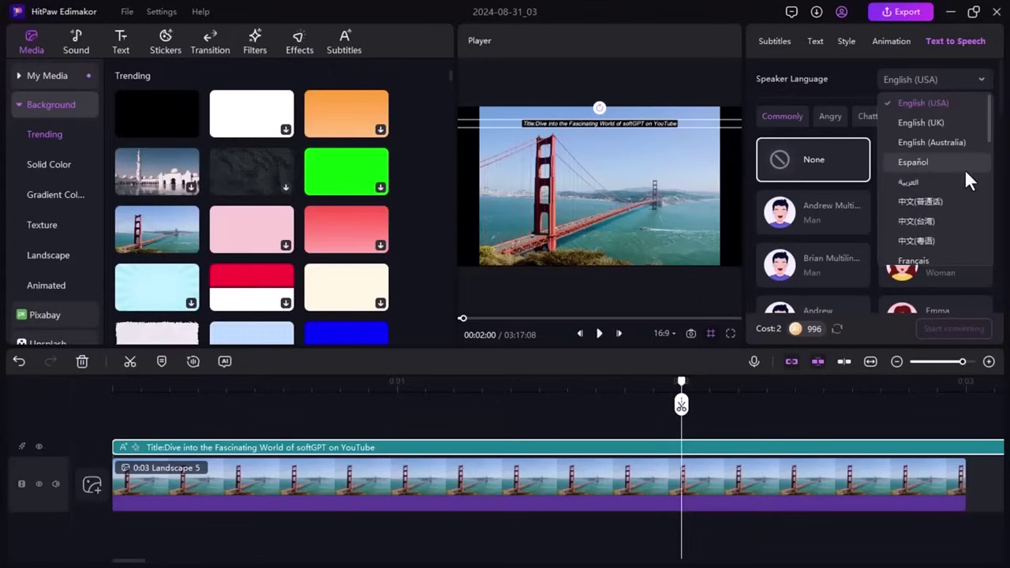
click(850, 78)
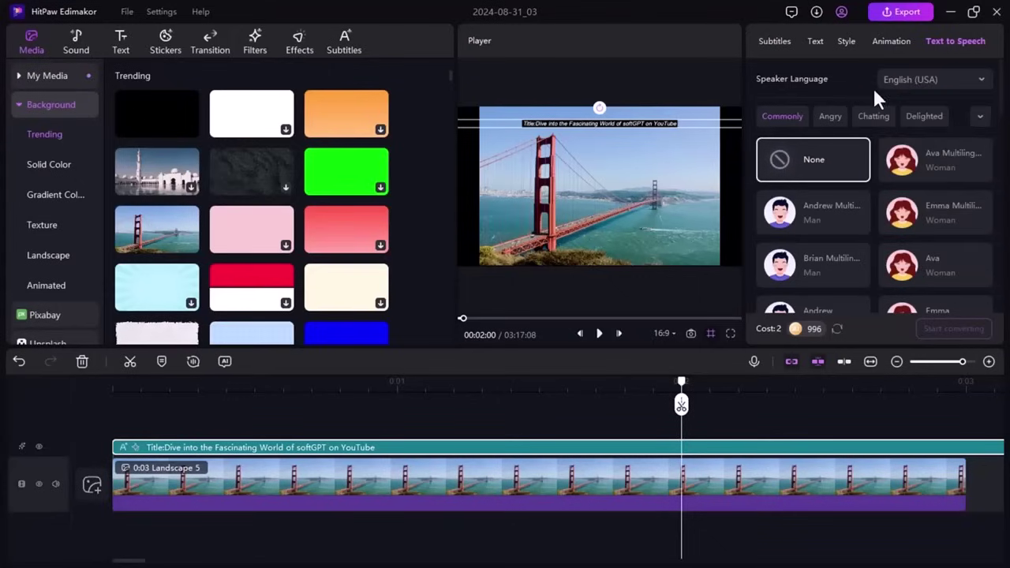
Filter voices by Hopeful, preview Guy, then choose the female voice Aria.
click(976, 118)
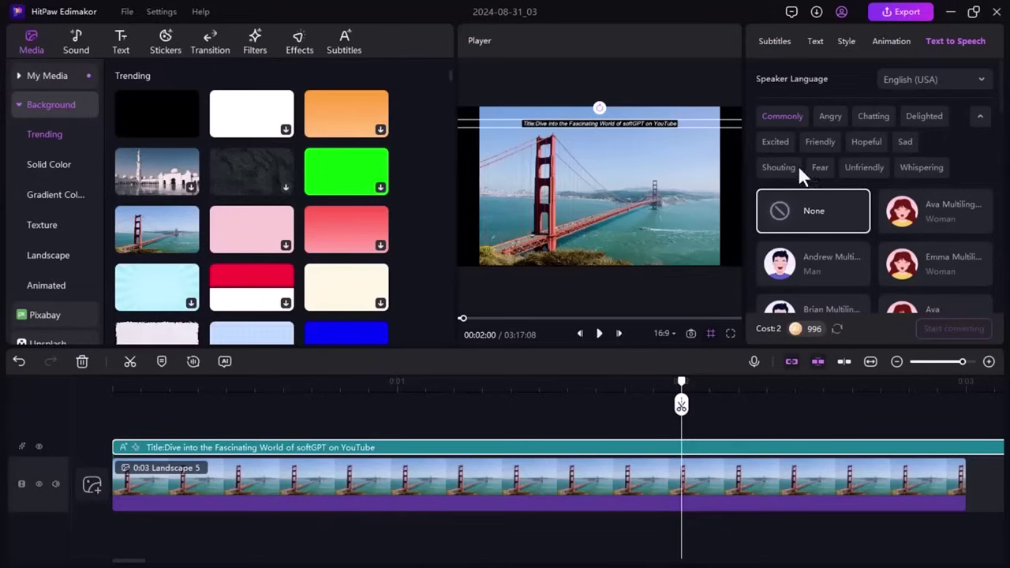
click(810, 144)
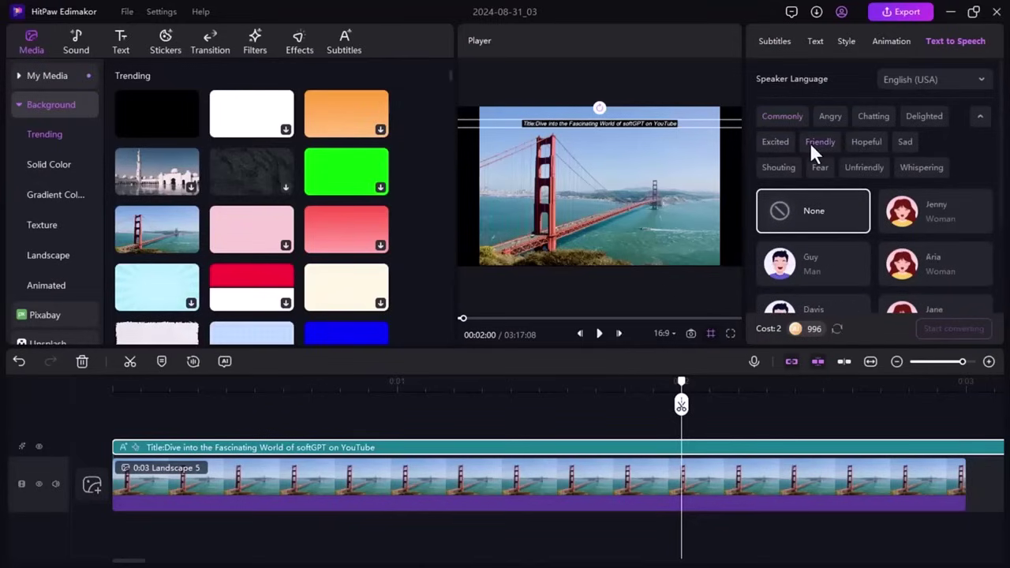
scroll(864, 154, down, 3)
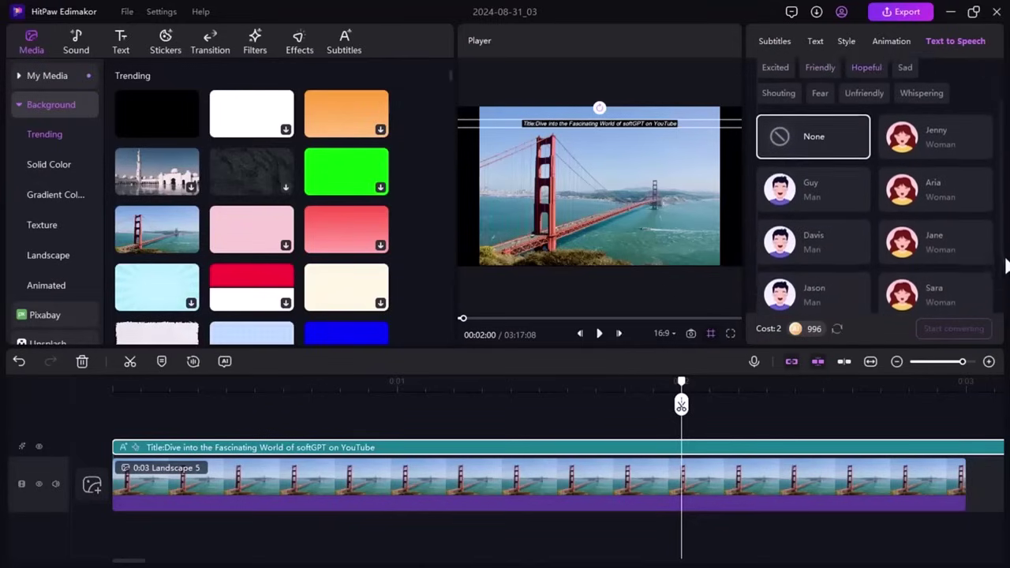
click(857, 158)
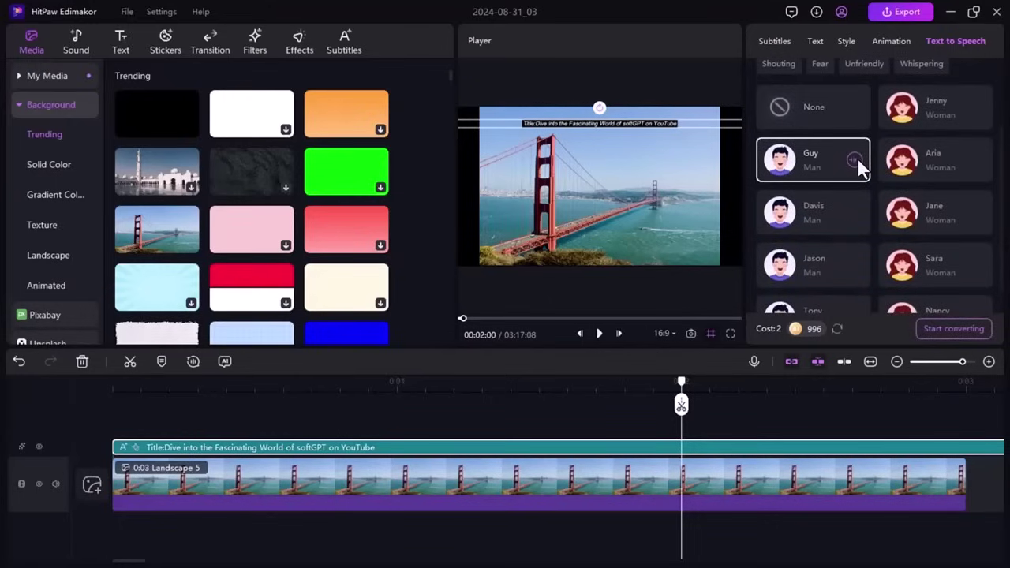
click(977, 160)
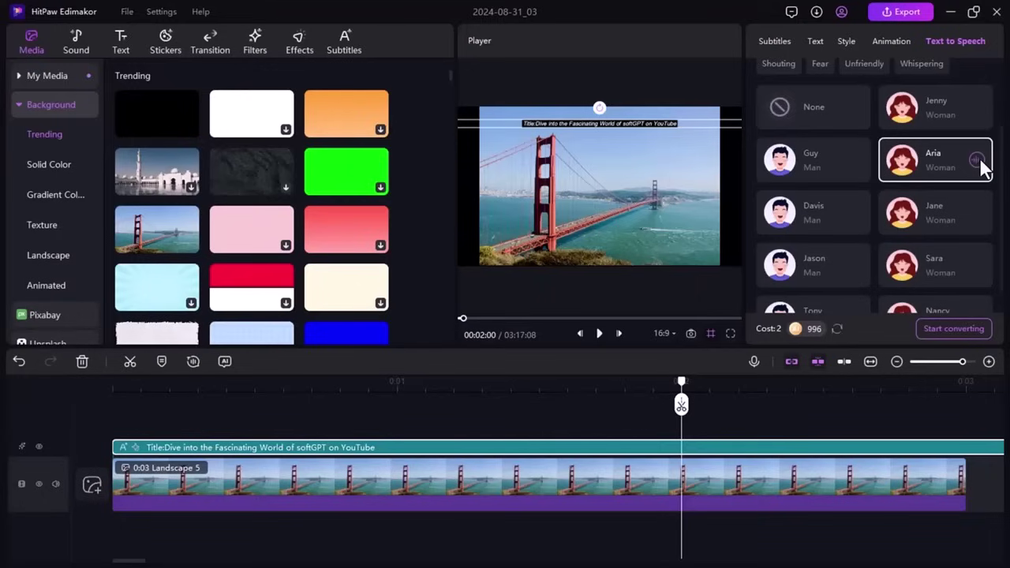
scroll(931, 182, up, 2)
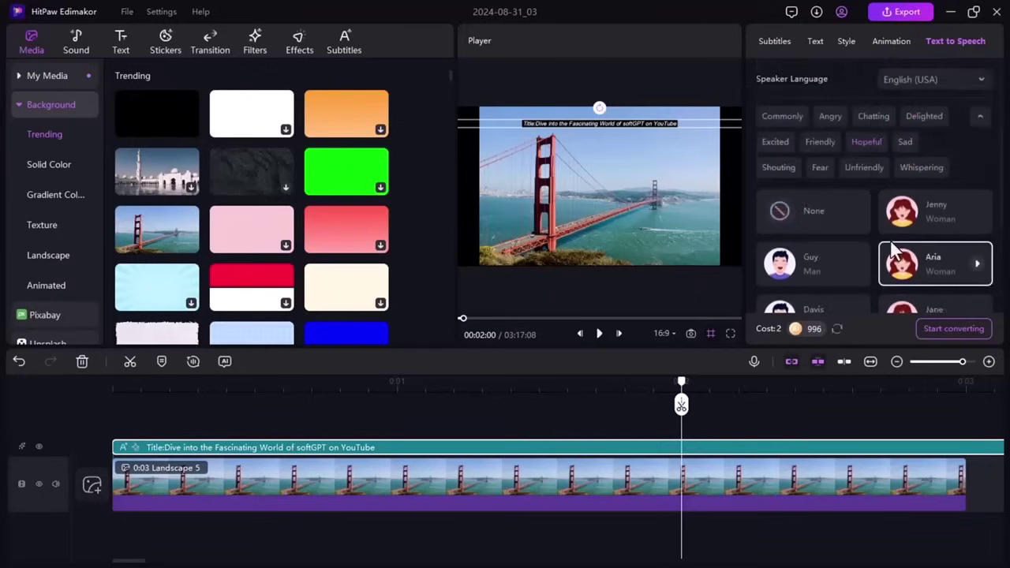
click(951, 330)
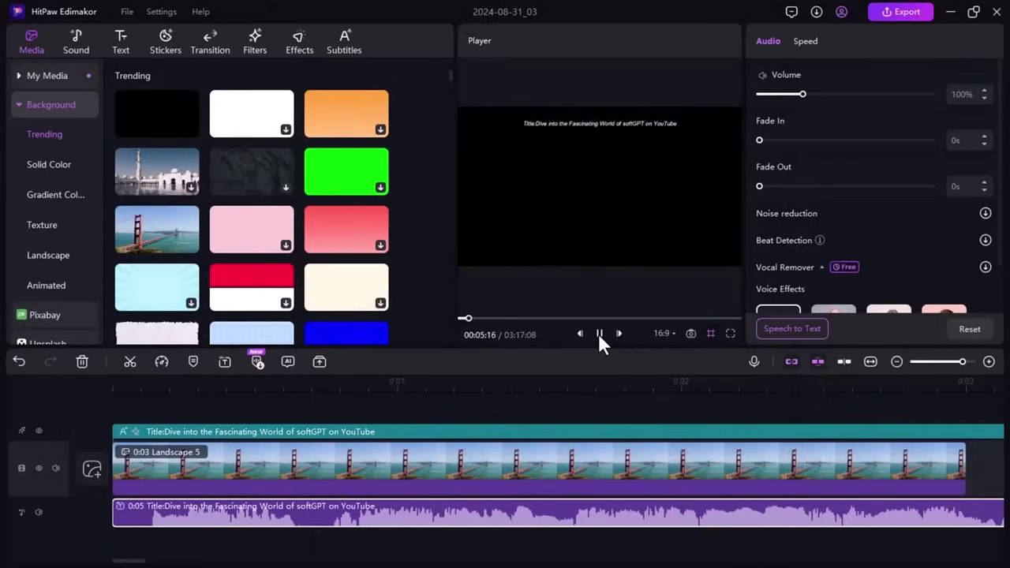
click(597, 332)
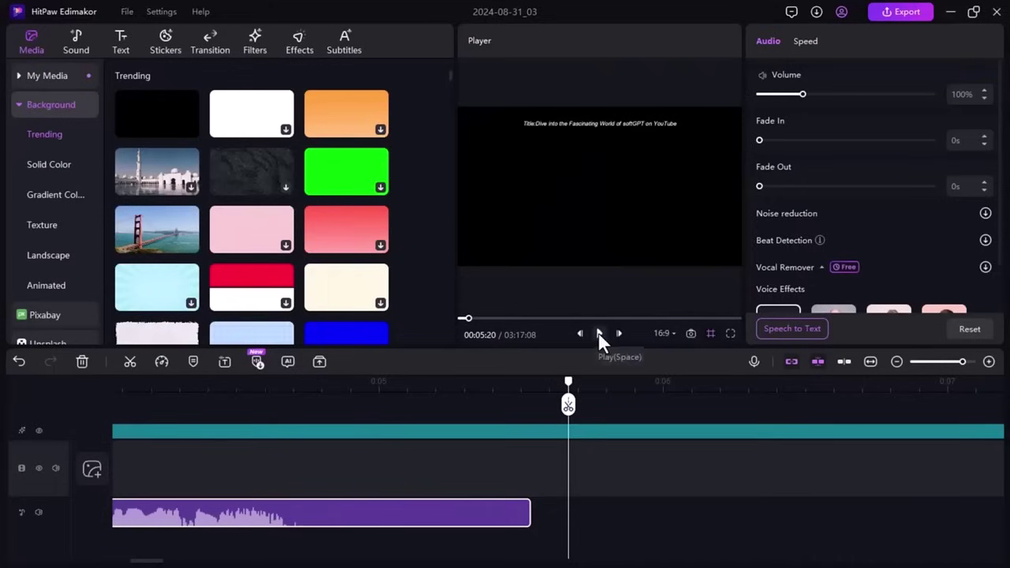
Set the voiceover speed to 1.5x and play a preview of the faster audio.
click(804, 41)
mouse_move(817, 107)
mouse_down()
mouse_move(867, 104)
mouse_move(812, 105)
mouse_up()
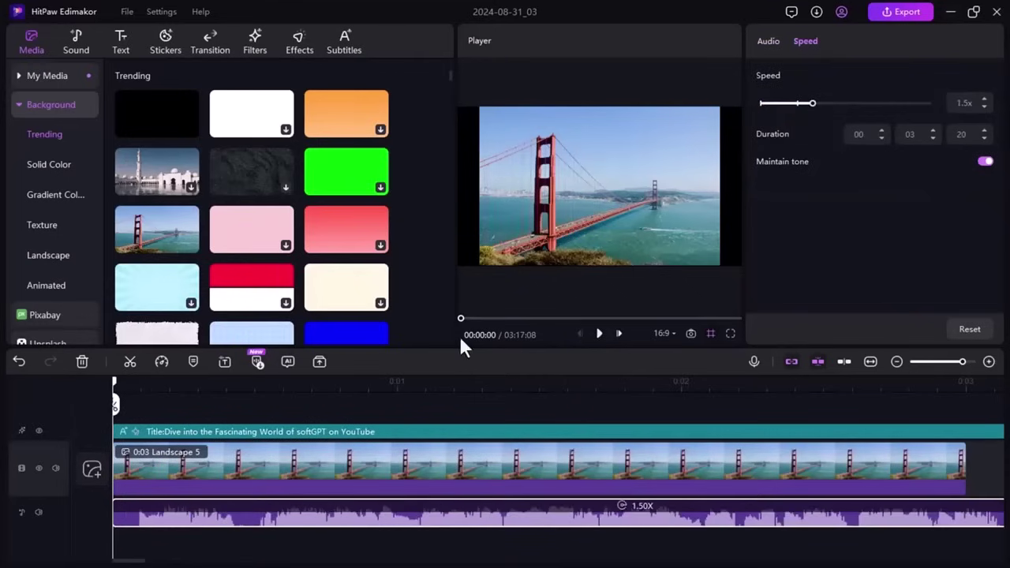
click(598, 332)
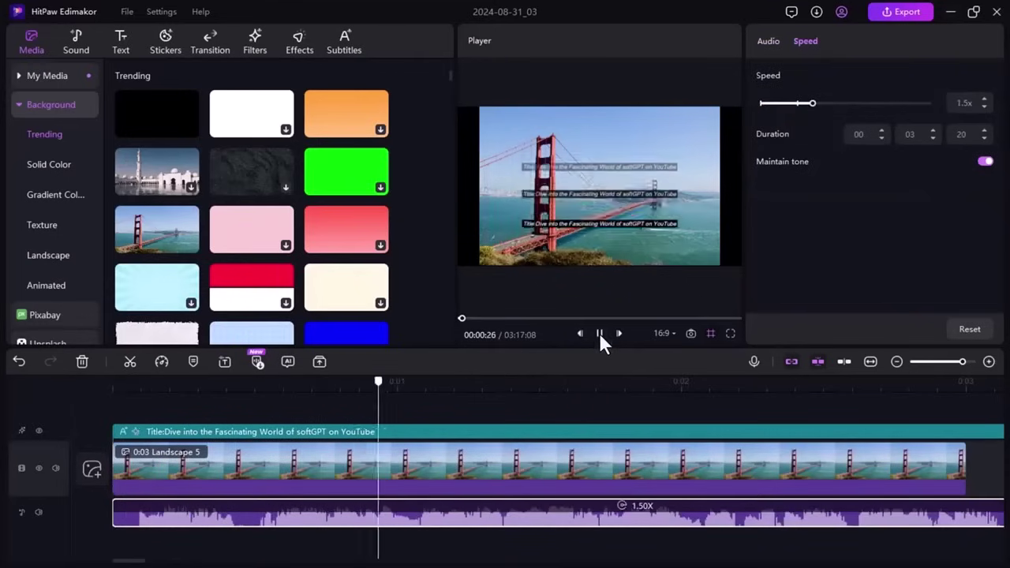
click(599, 333)
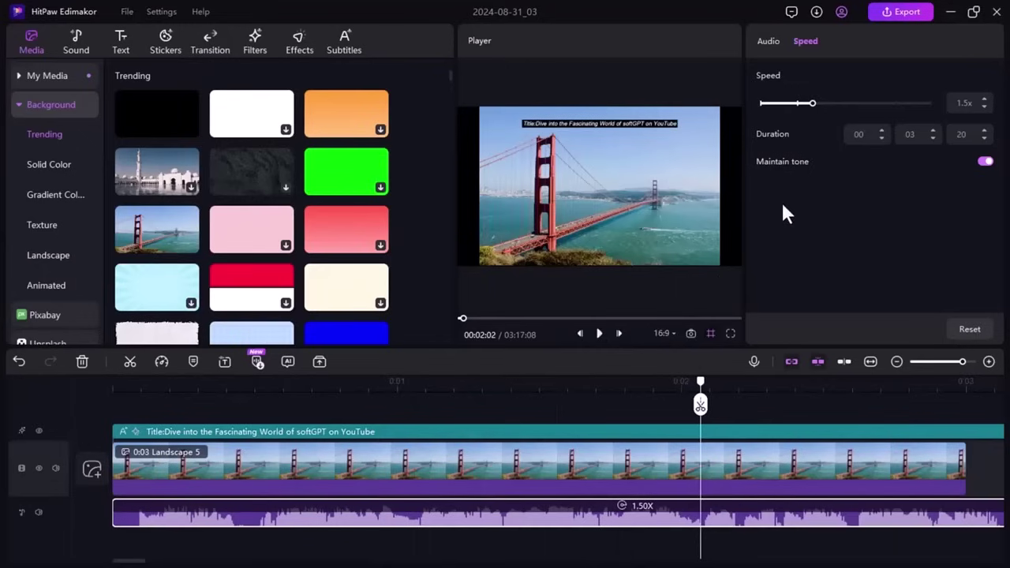
Preview the 1.5x voiceover from its audio settings, playing and pausing it.
click(768, 43)
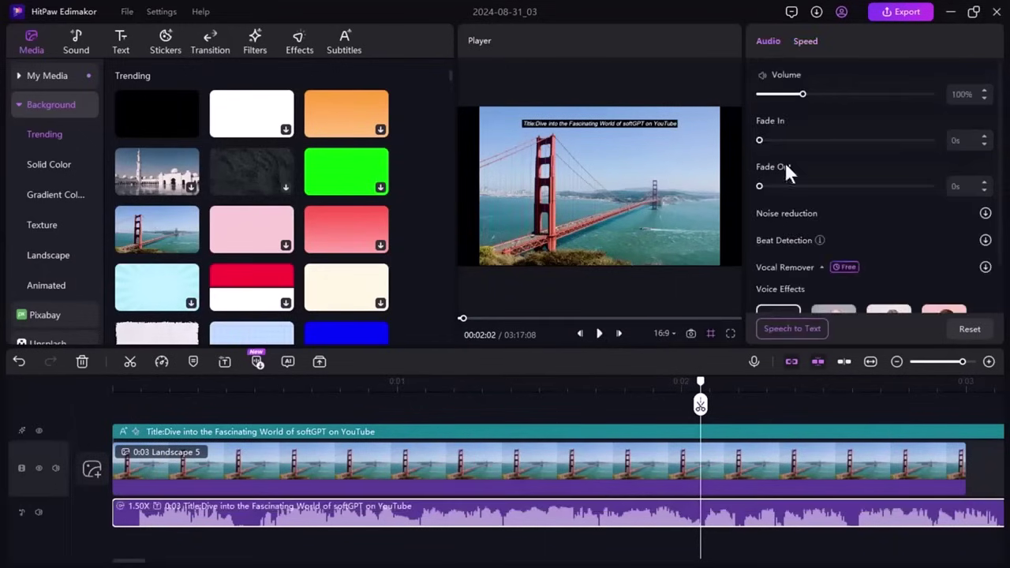
scroll(828, 215, down, 2)
click(599, 333)
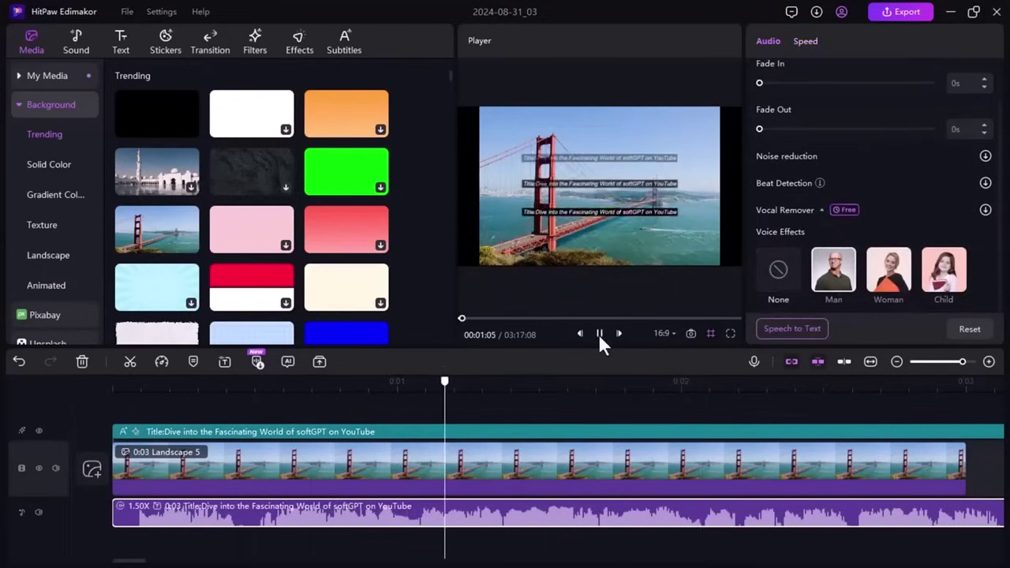
click(598, 334)
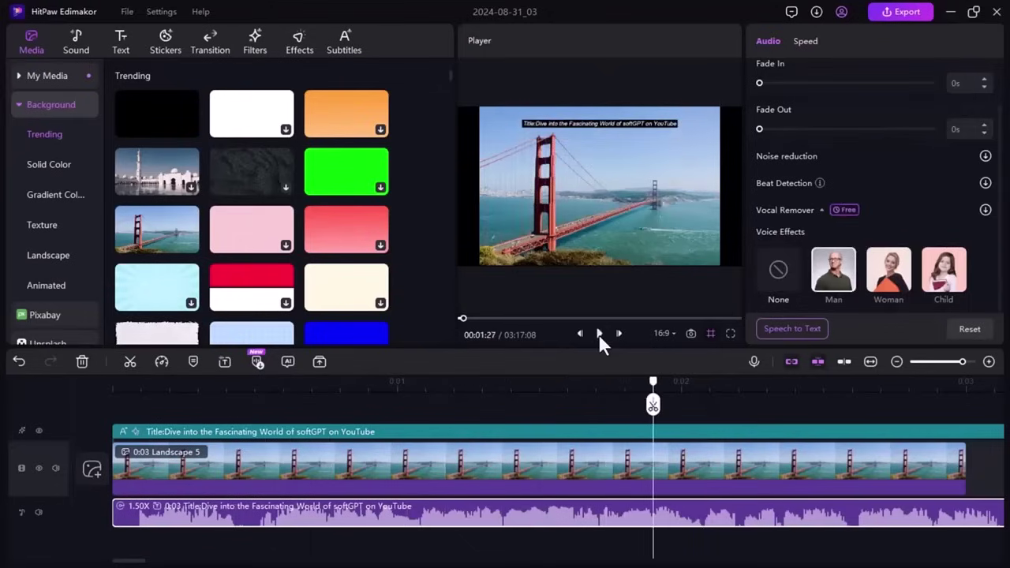
click(598, 334)
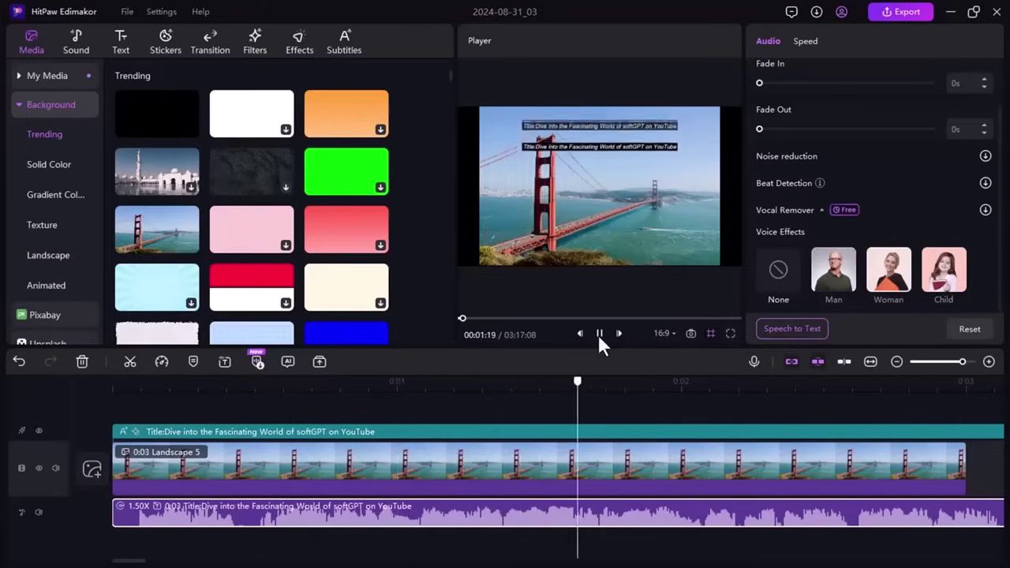
click(598, 334)
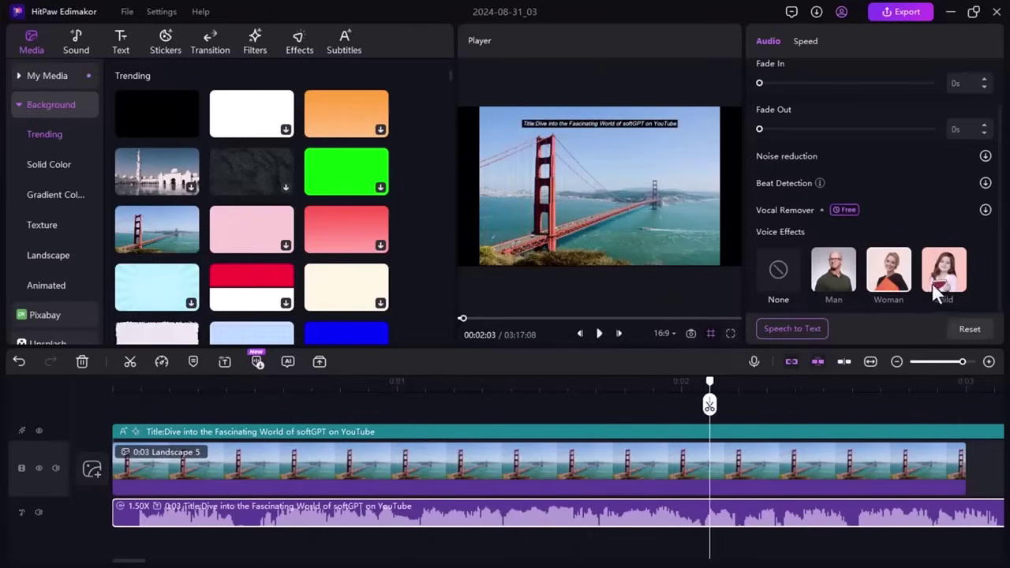
Apply the Child voice effect and play the voiceover to hear it.
click(952, 268)
click(601, 334)
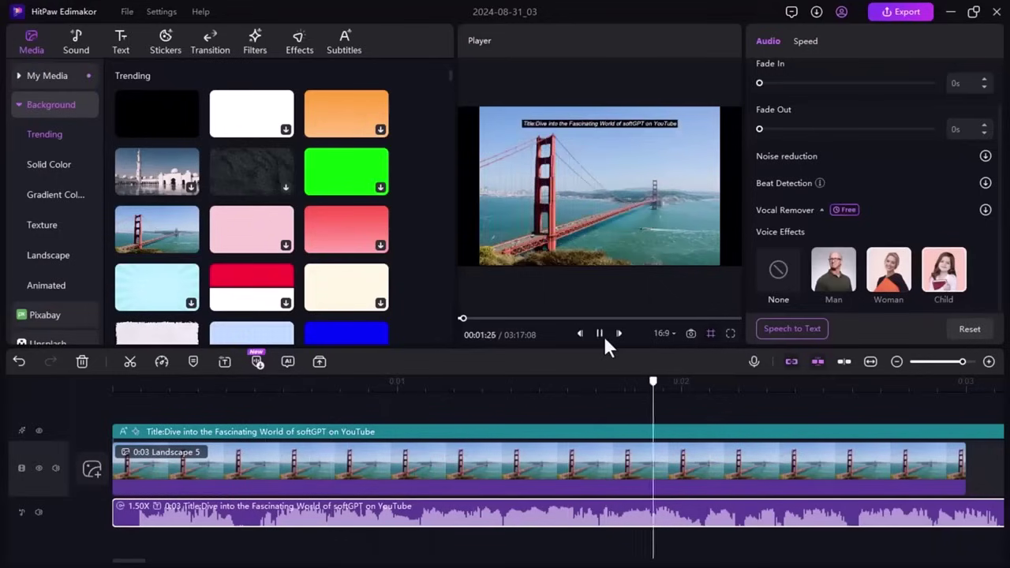
click(599, 334)
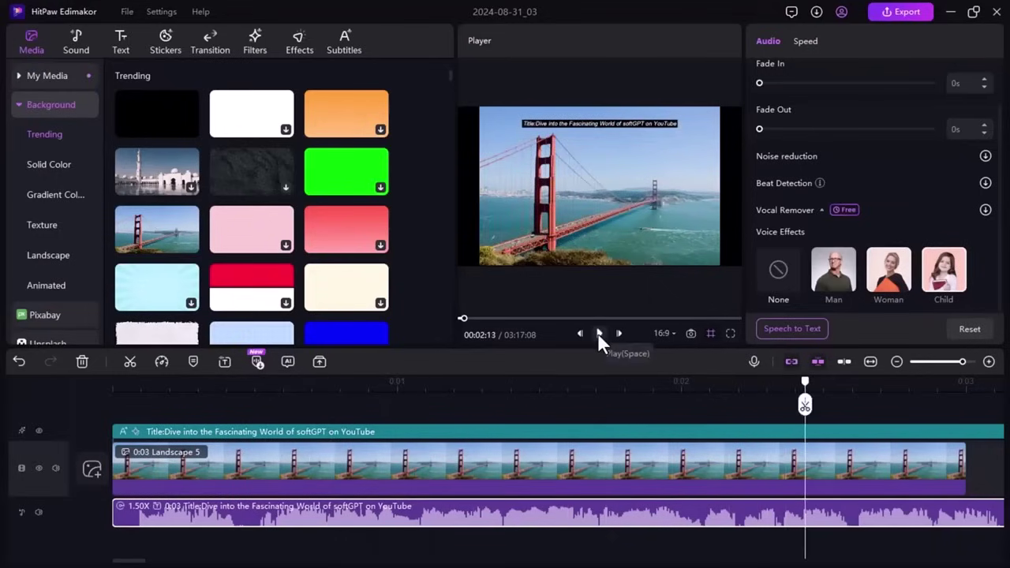
Set the export format to MP4 at 4K resolution with H264 encoding.
click(899, 11)
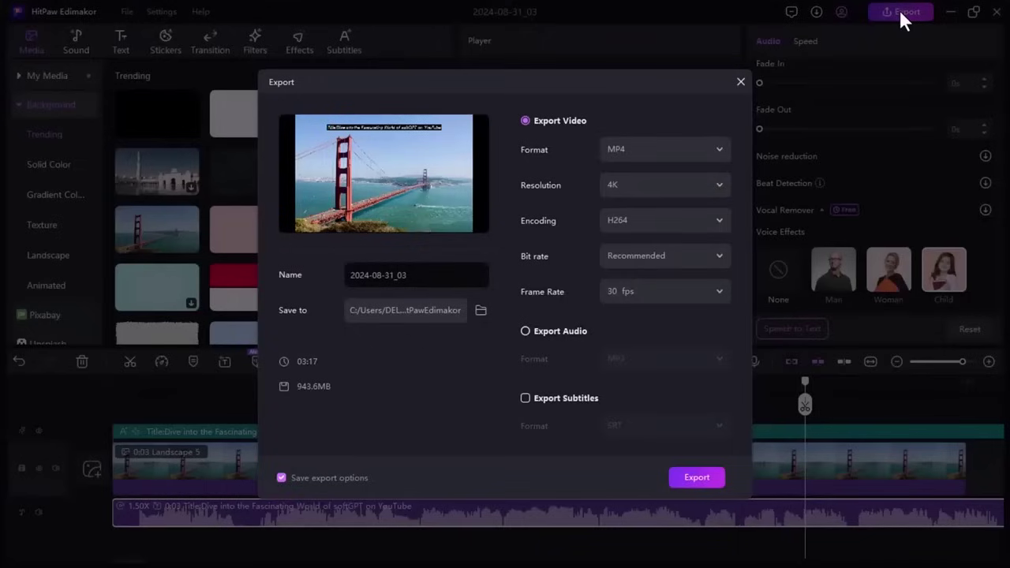
click(719, 149)
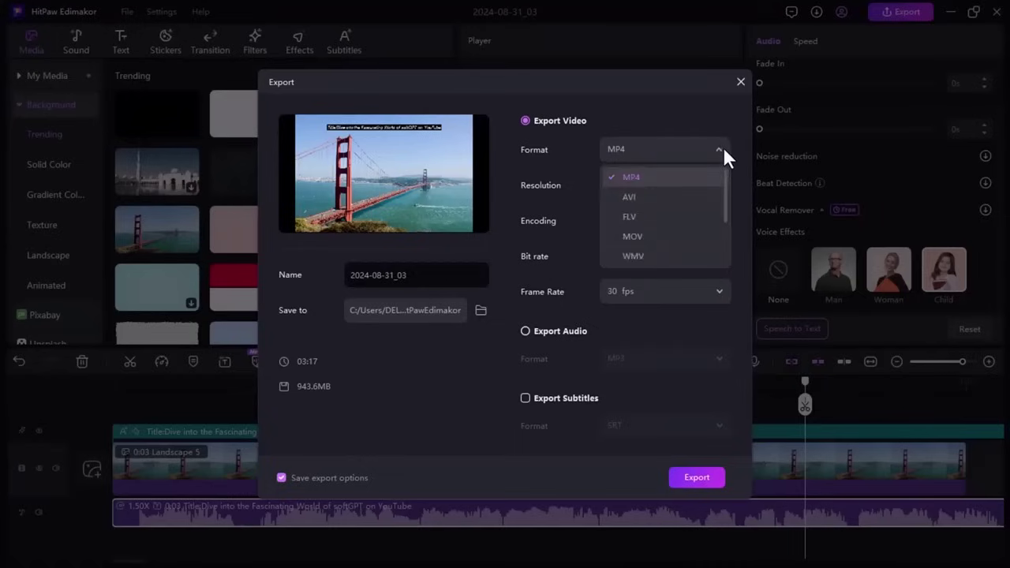
scroll(715, 197, down, 3)
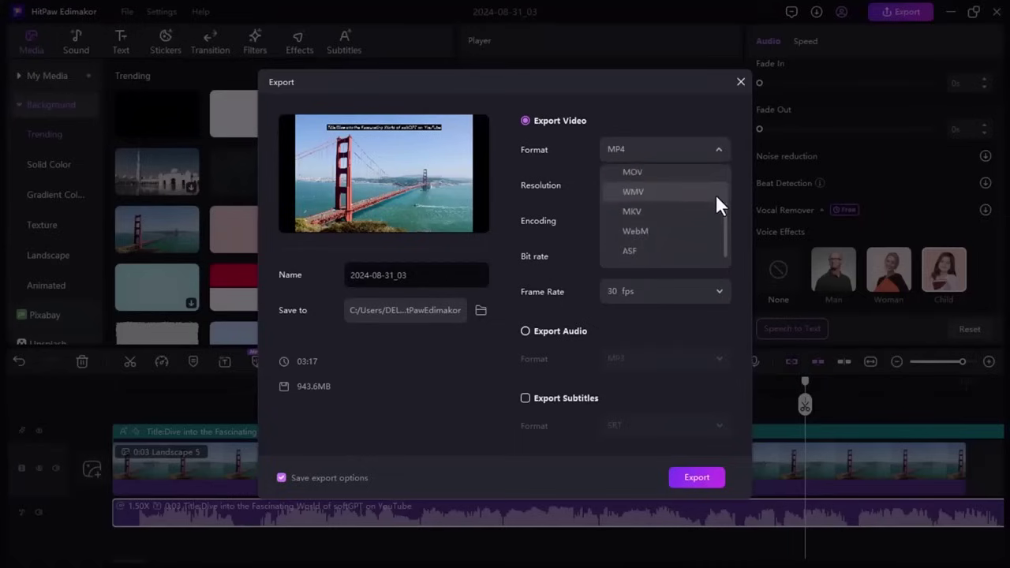
scroll(715, 194, down, 2)
click(746, 197)
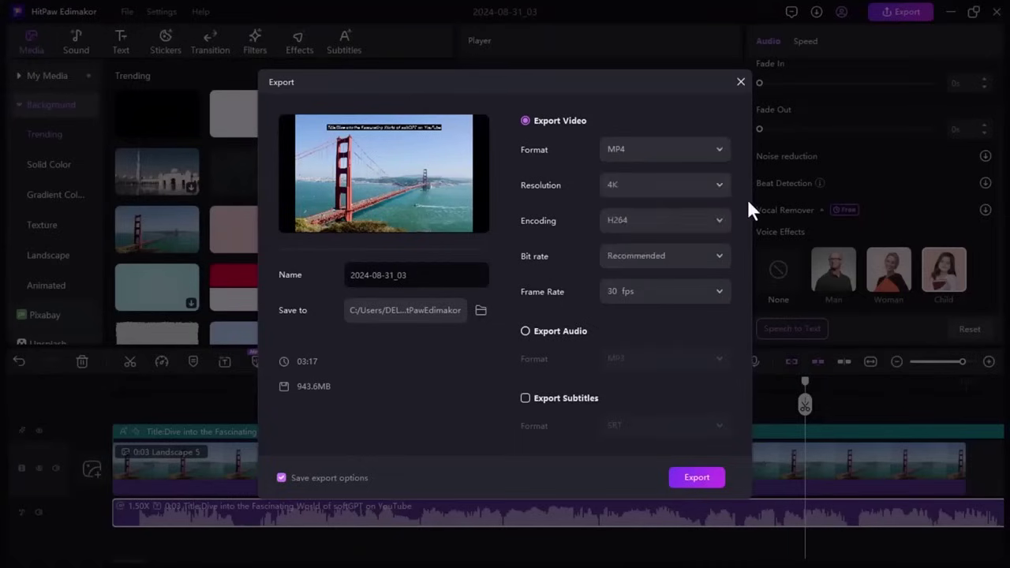
click(718, 186)
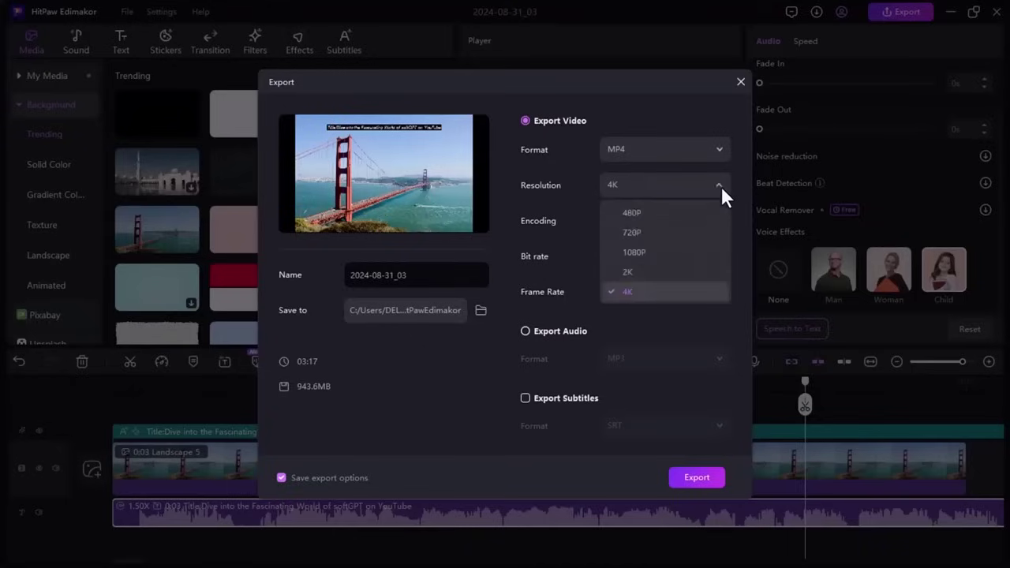
click(740, 210)
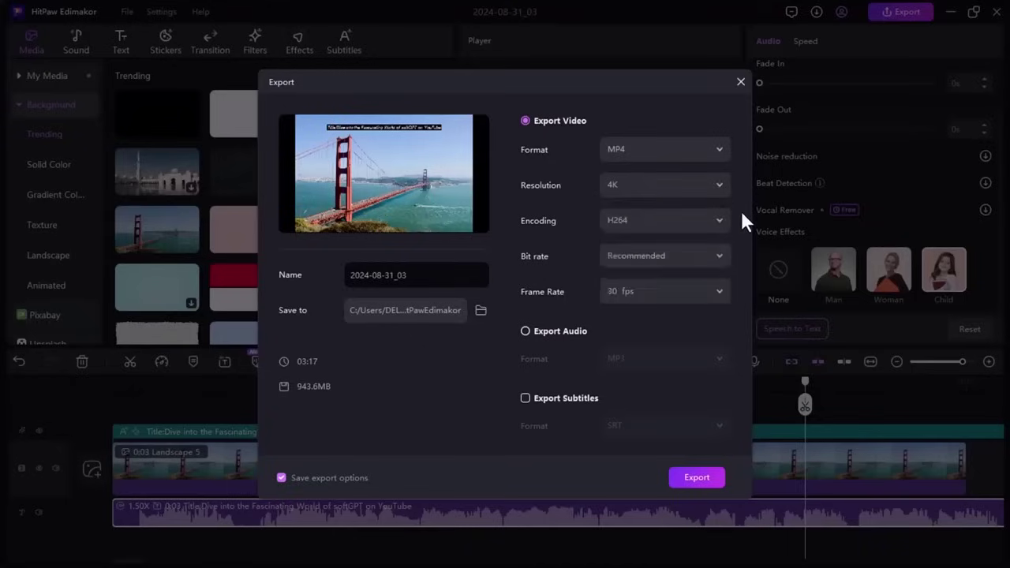
click(719, 221)
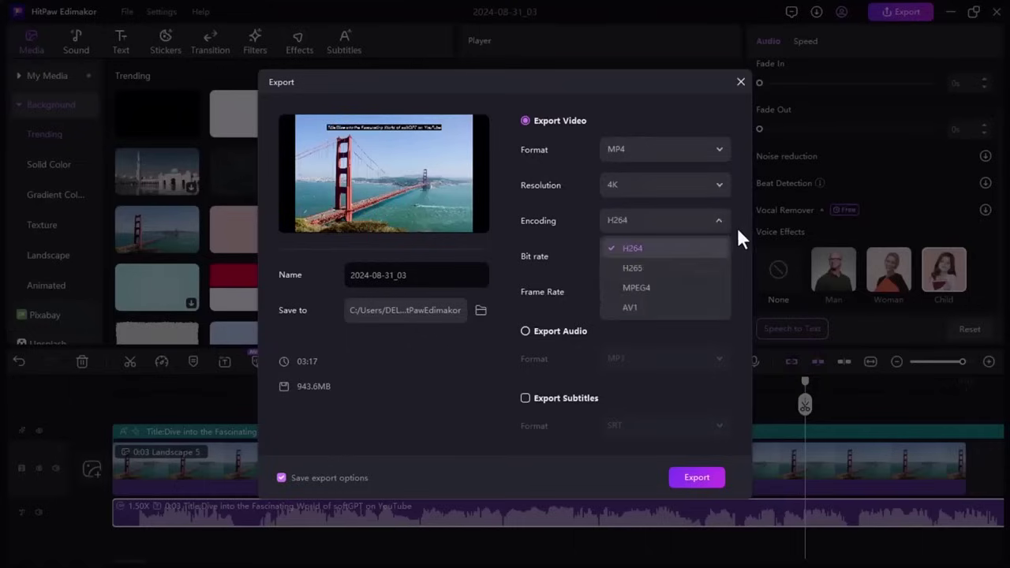
click(740, 242)
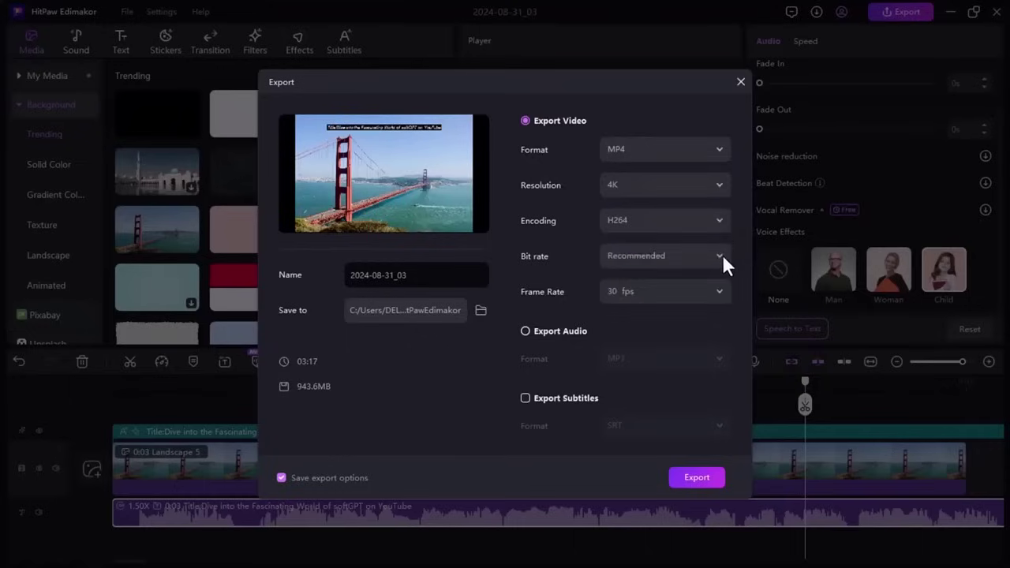
Keep the Recommended bit rate and 30 fps, then start the export.
click(719, 256)
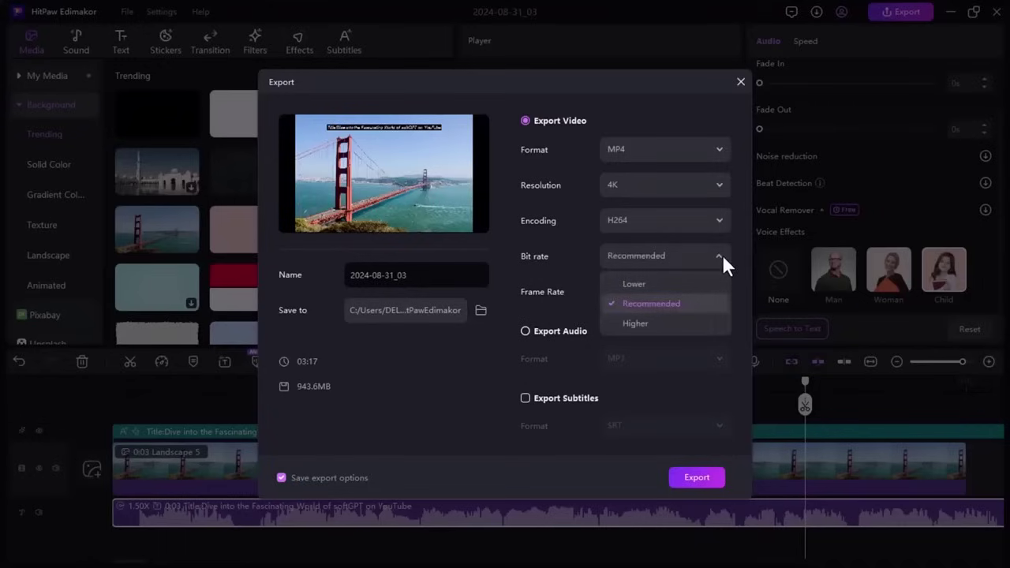
click(735, 266)
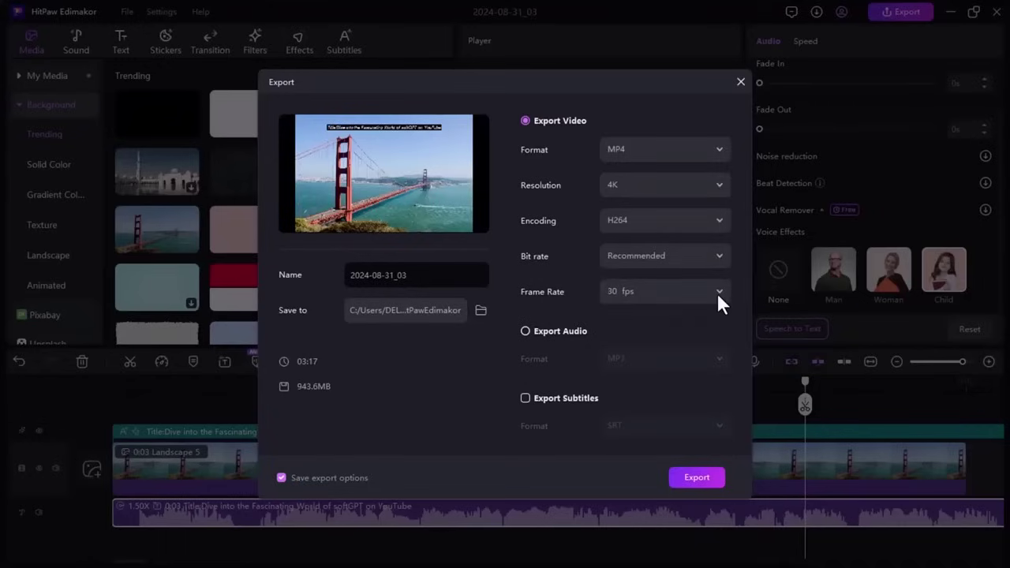
click(719, 301)
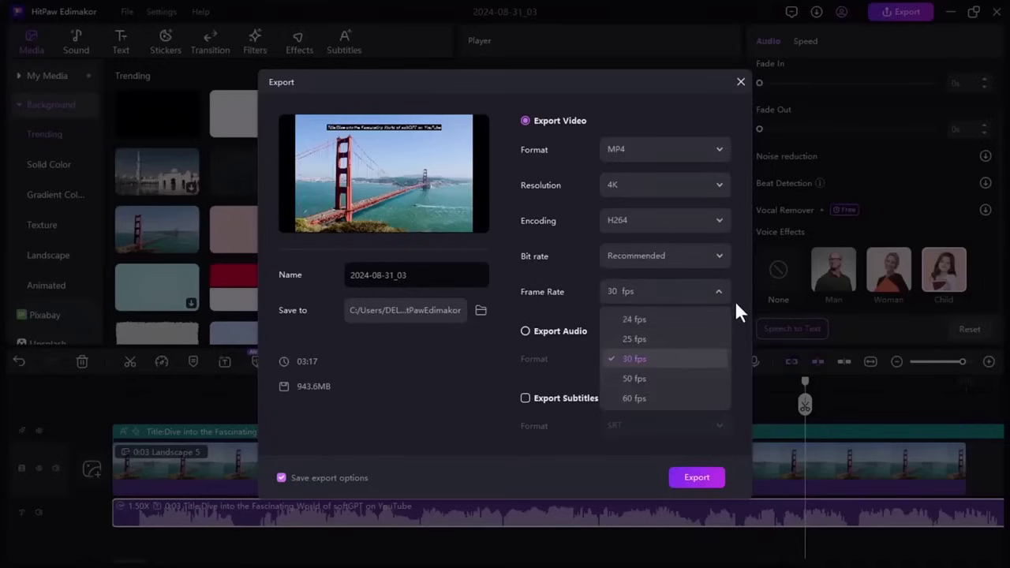
click(743, 319)
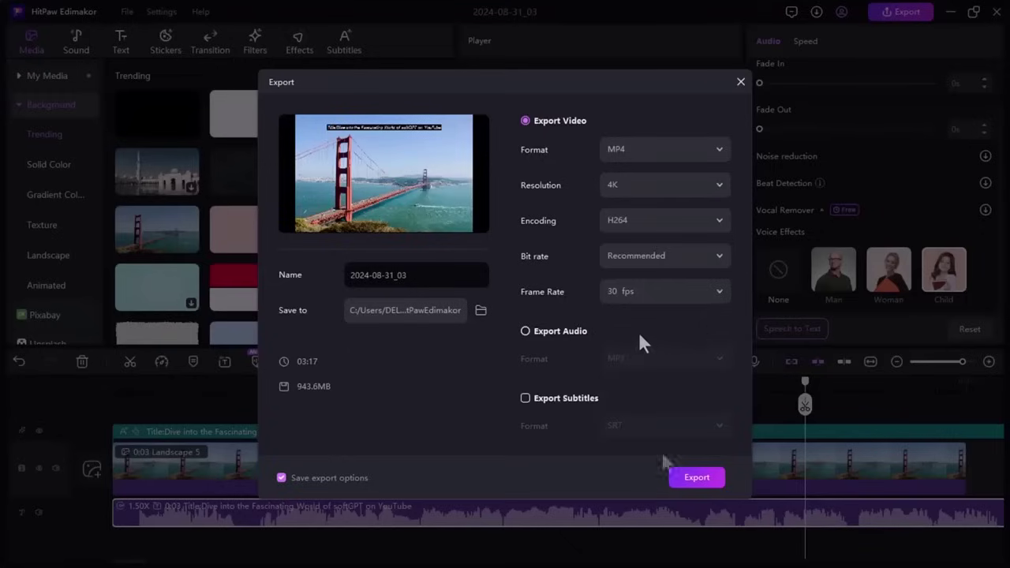
click(697, 476)
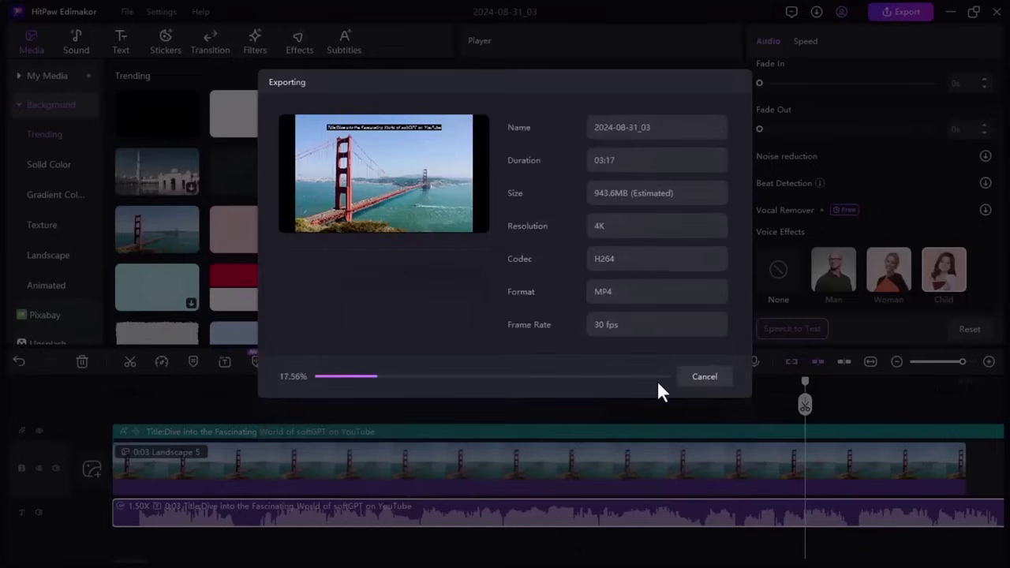